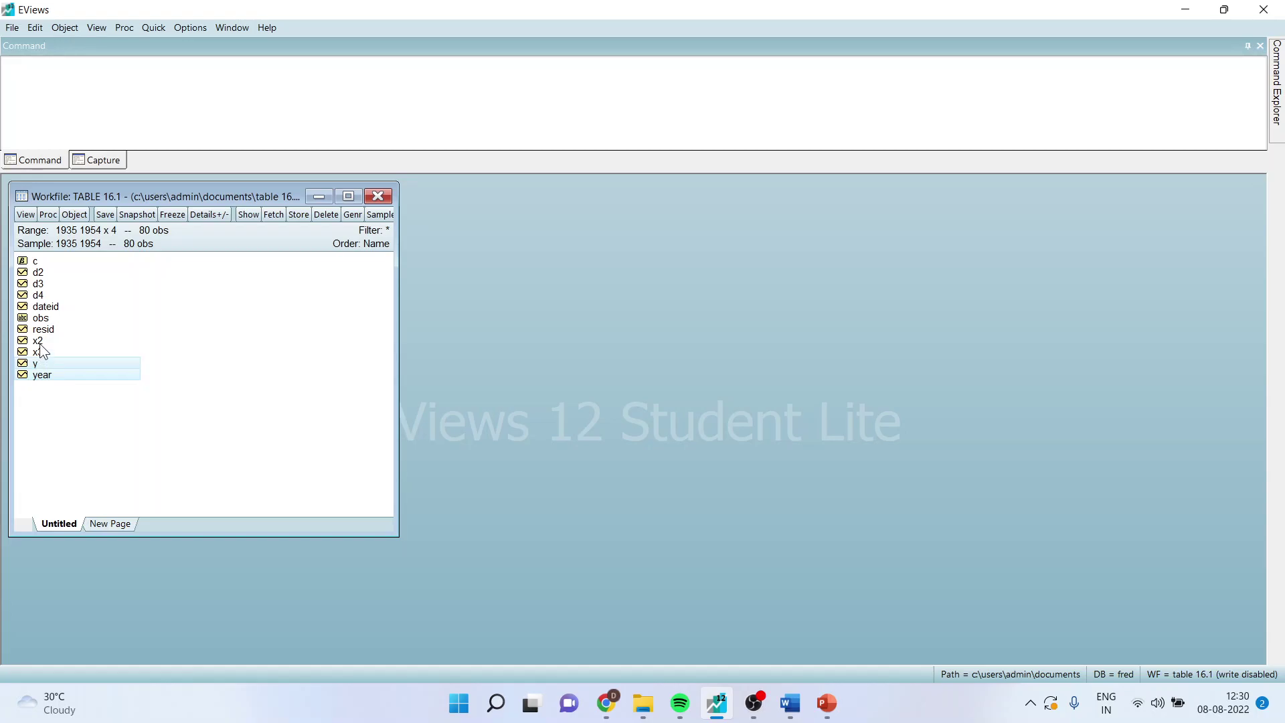
- Right-click the selected year, y, x2 and x3 series in the TABLE 16.1 workfile
right_click(58, 341)
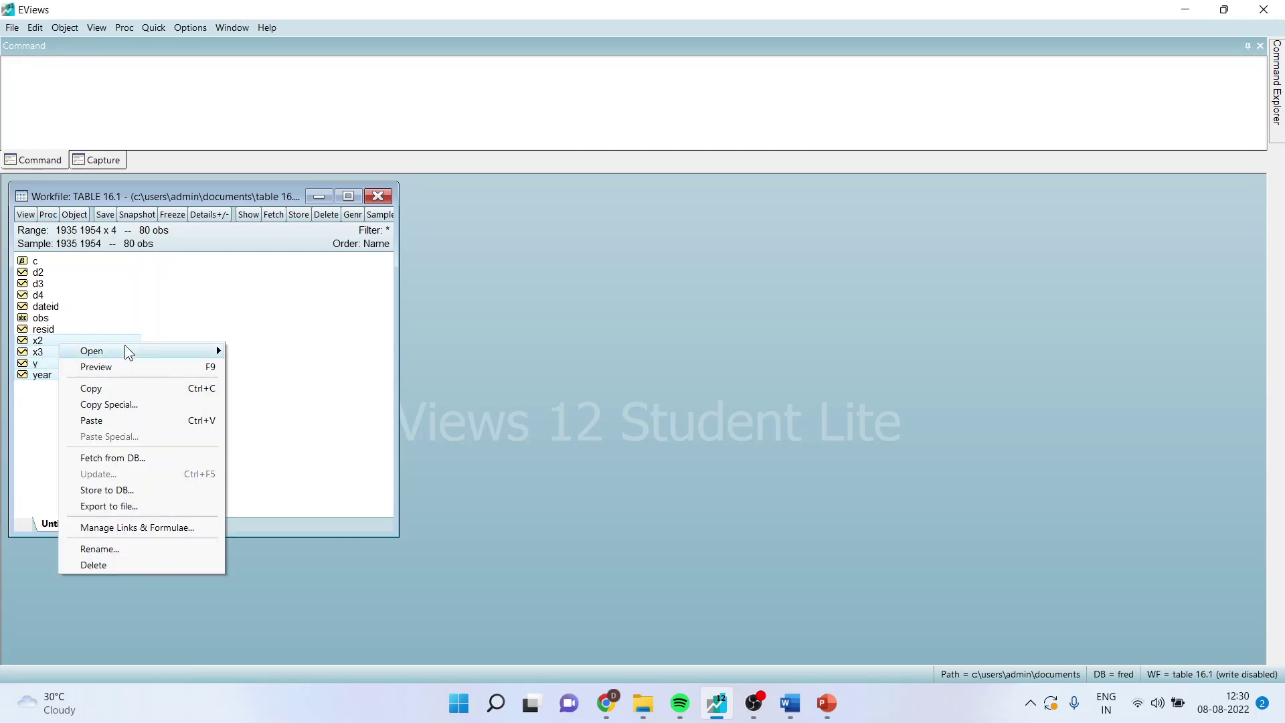
- Open YEAR, Y, X2 and X3 as a group spreadsheet, shift it right, and start a new equation
mouse_move(125, 350)
click(261, 351)
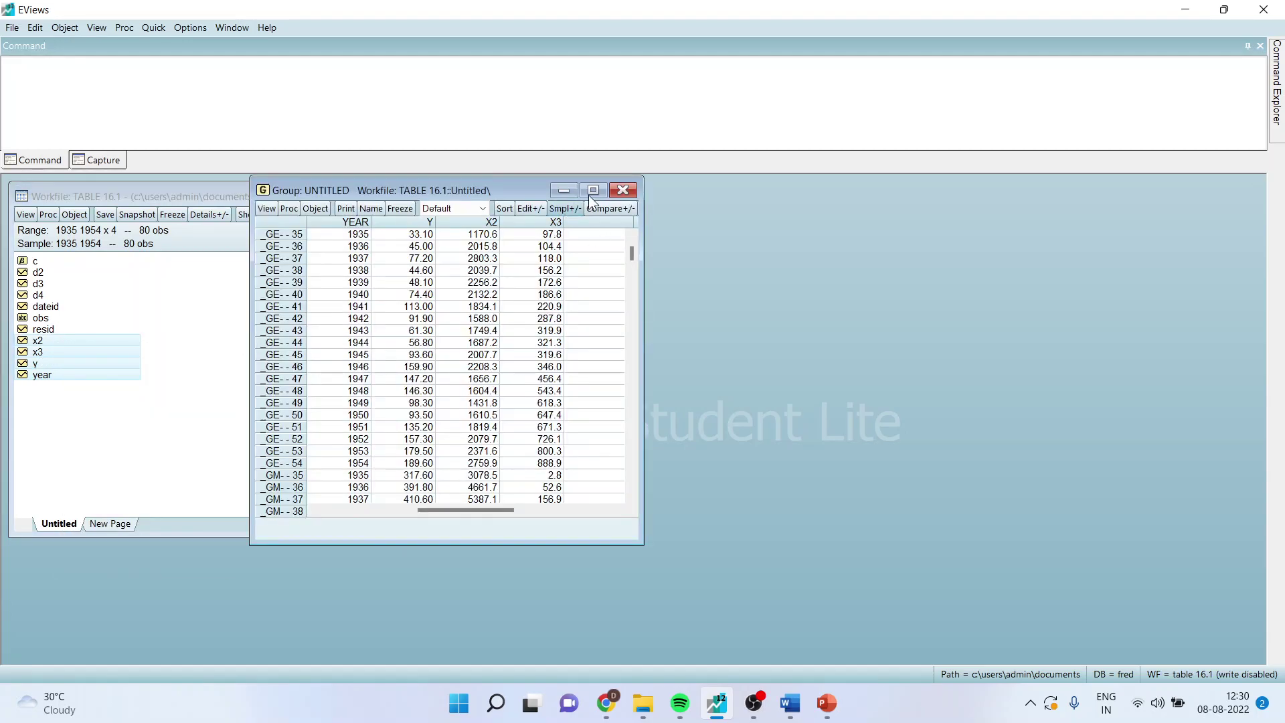
click(593, 190)
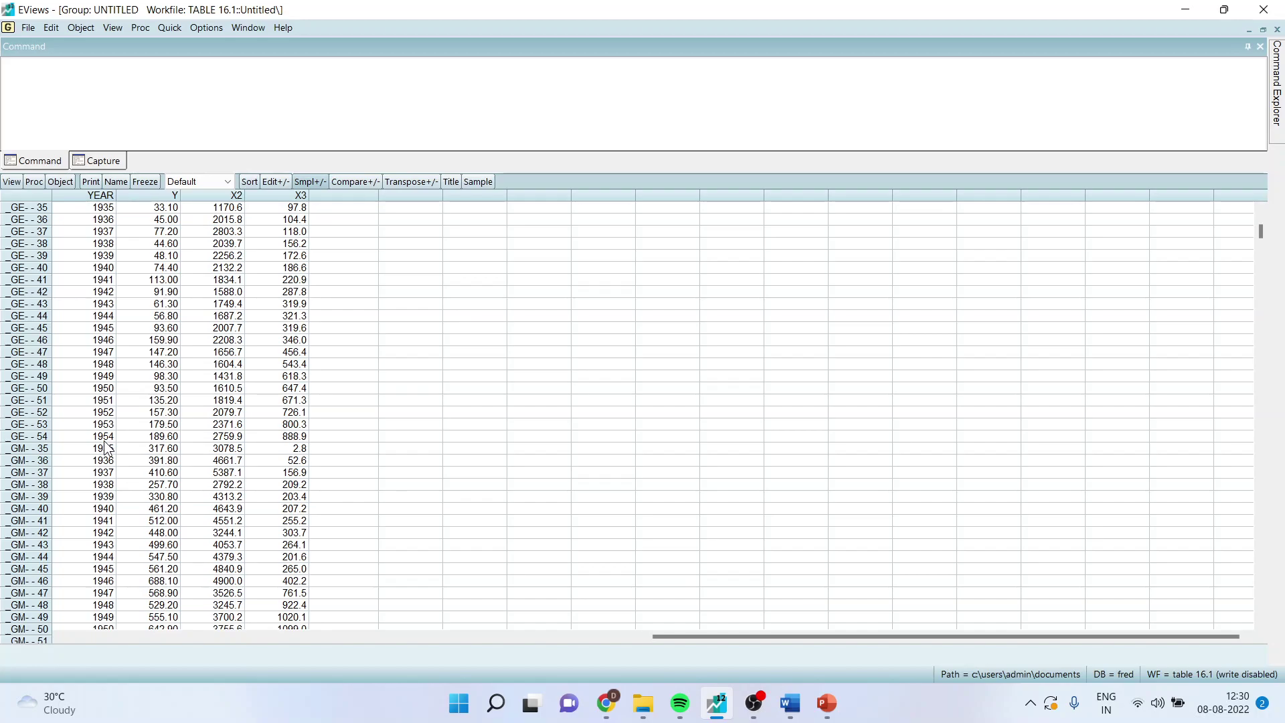
click(1262, 30)
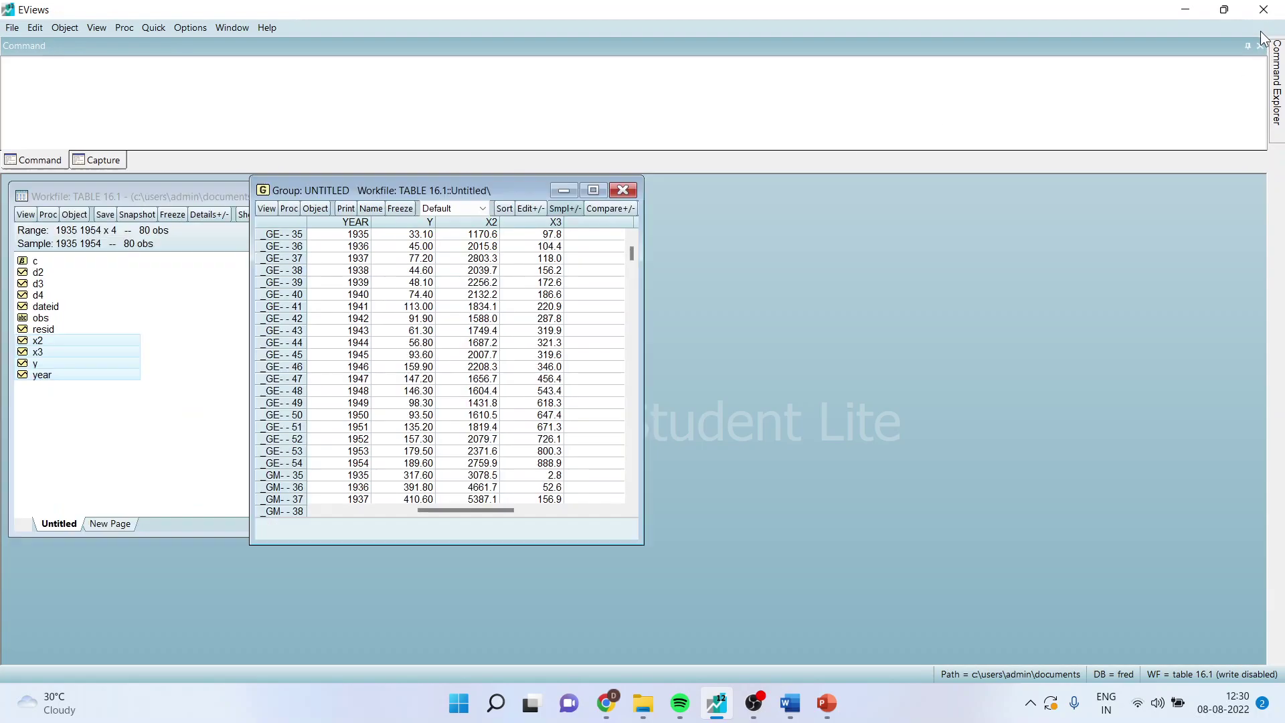
drag(634, 199, 668, 202)
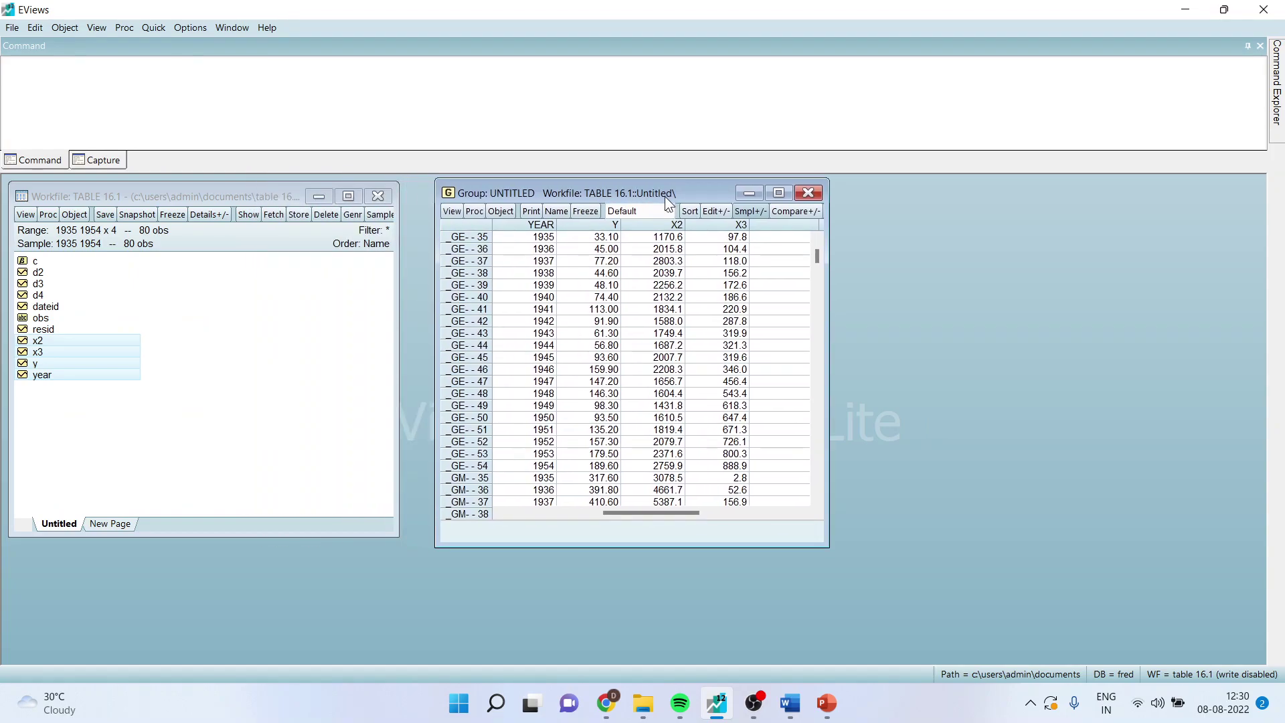
click(154, 28)
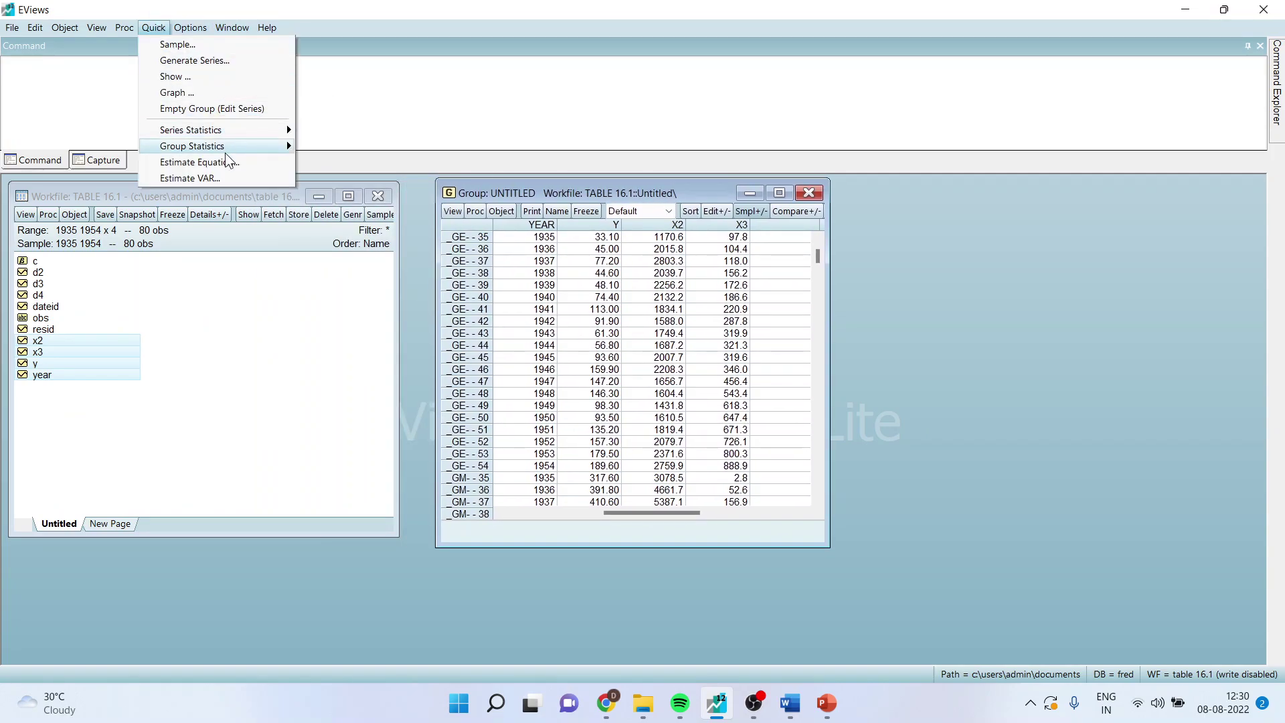
click(227, 161)
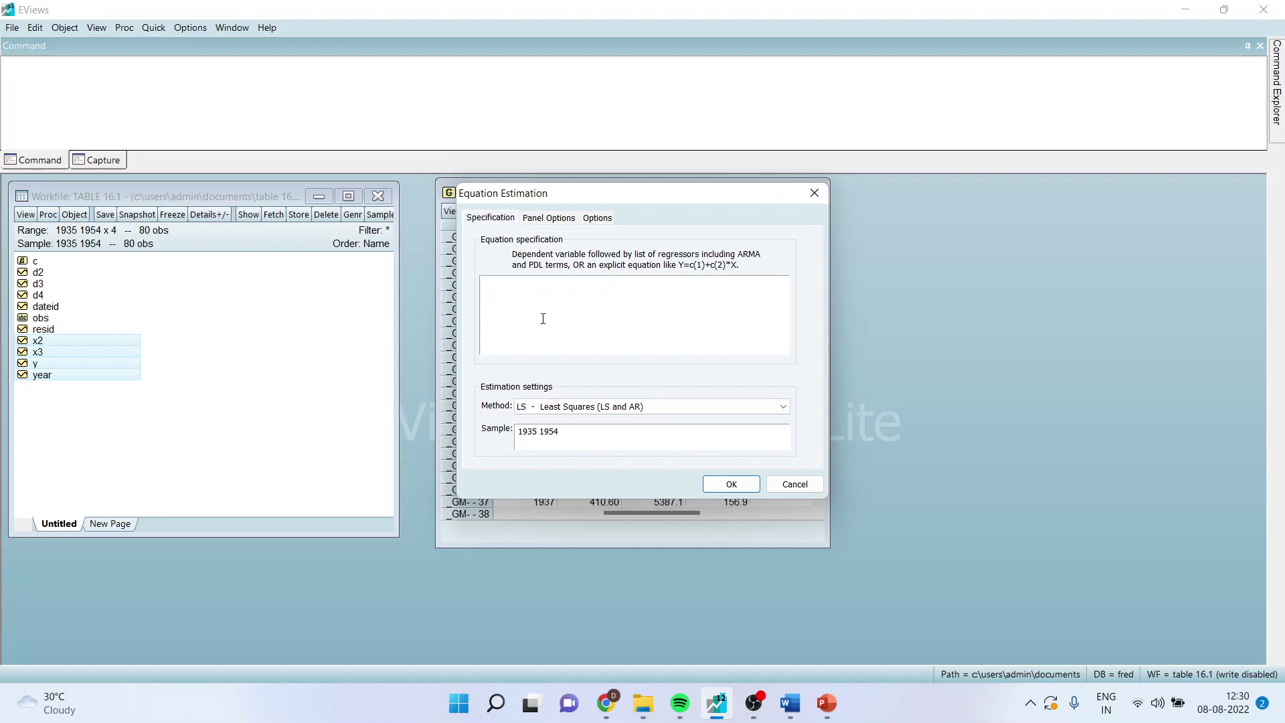
text(y c x2 x3 @expand(@year,)
text(@dropfirst)
click(735, 486)
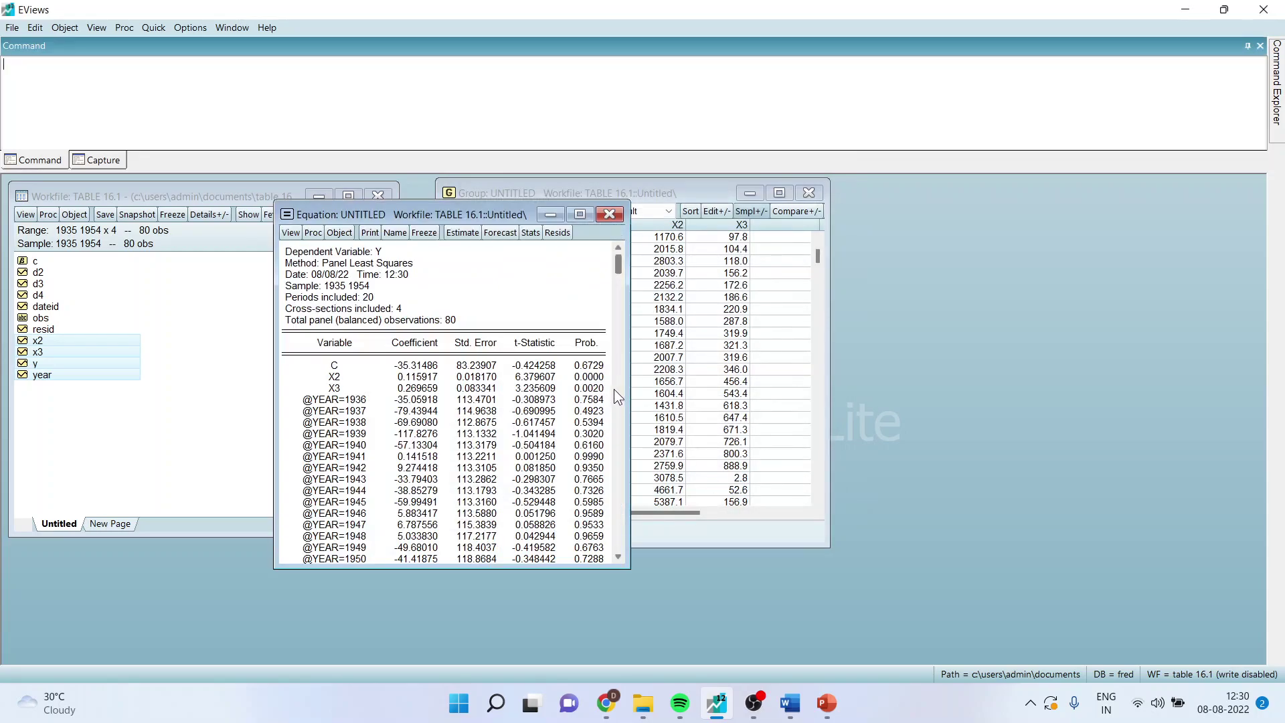
click(580, 214)
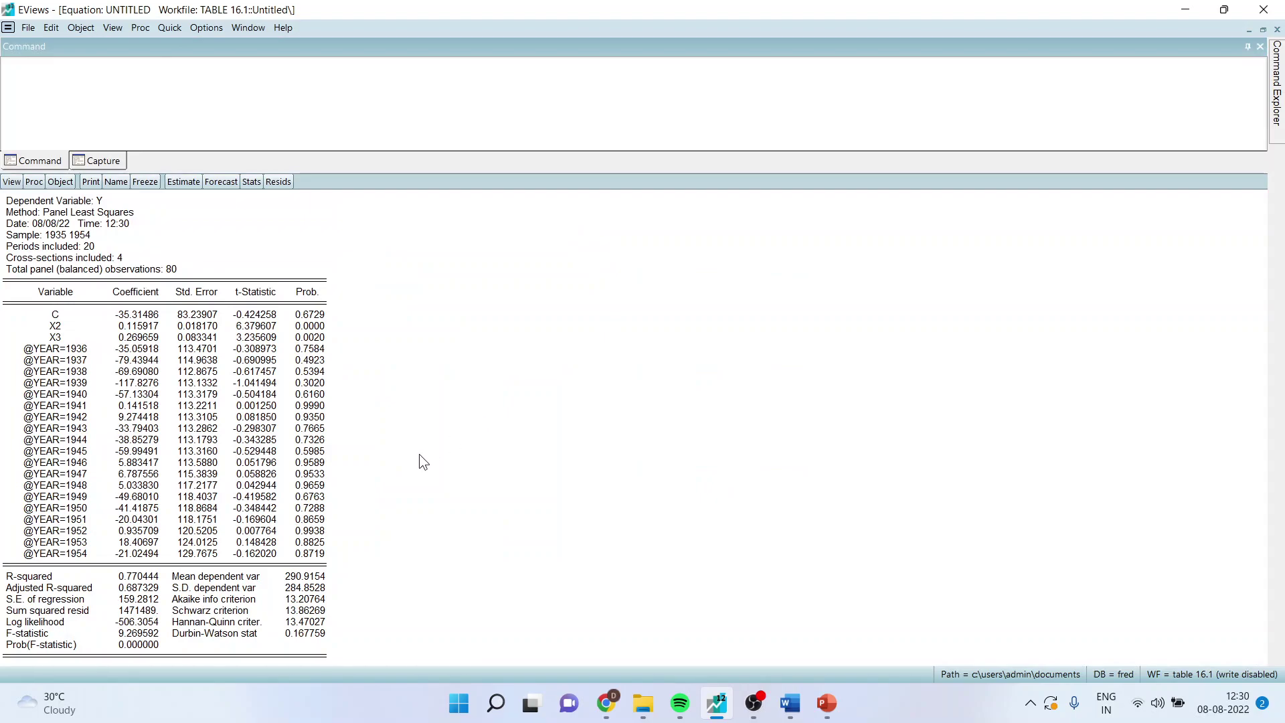
- Copy the whole year-dummy regression output as displayed and select the old table picture in Word
key(ctrl+a)
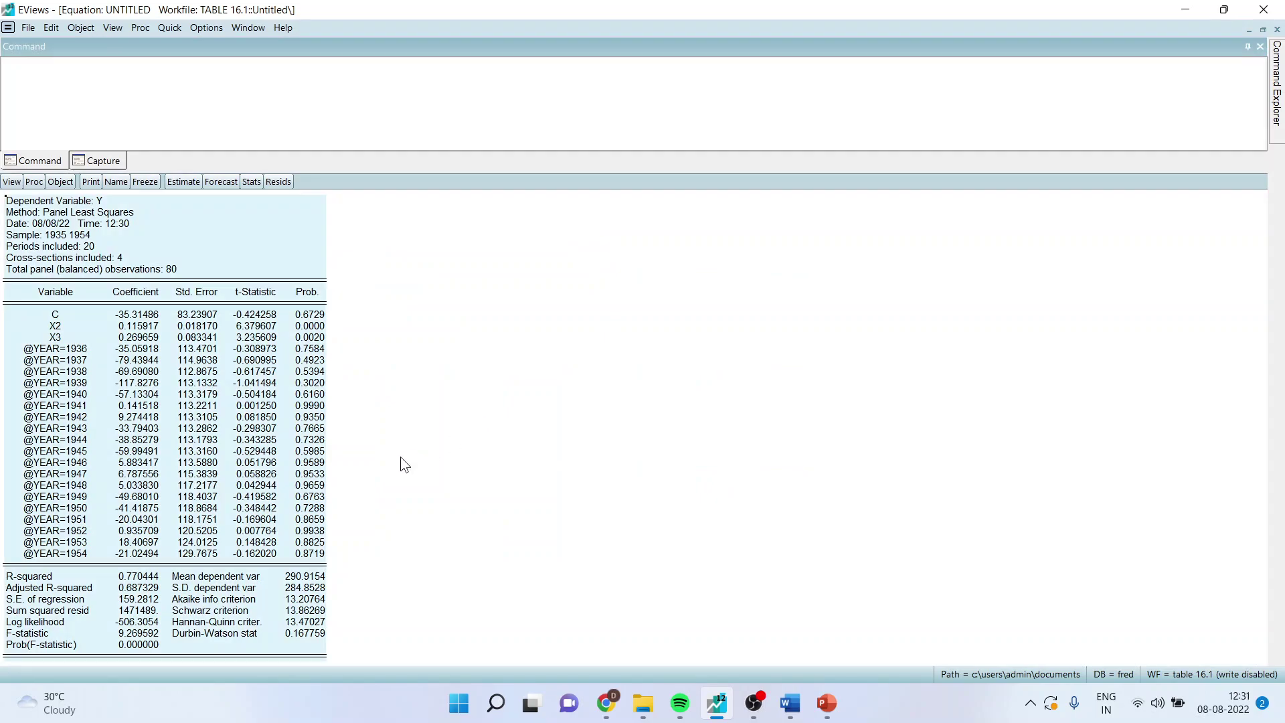
right_click(255, 284)
click(308, 297)
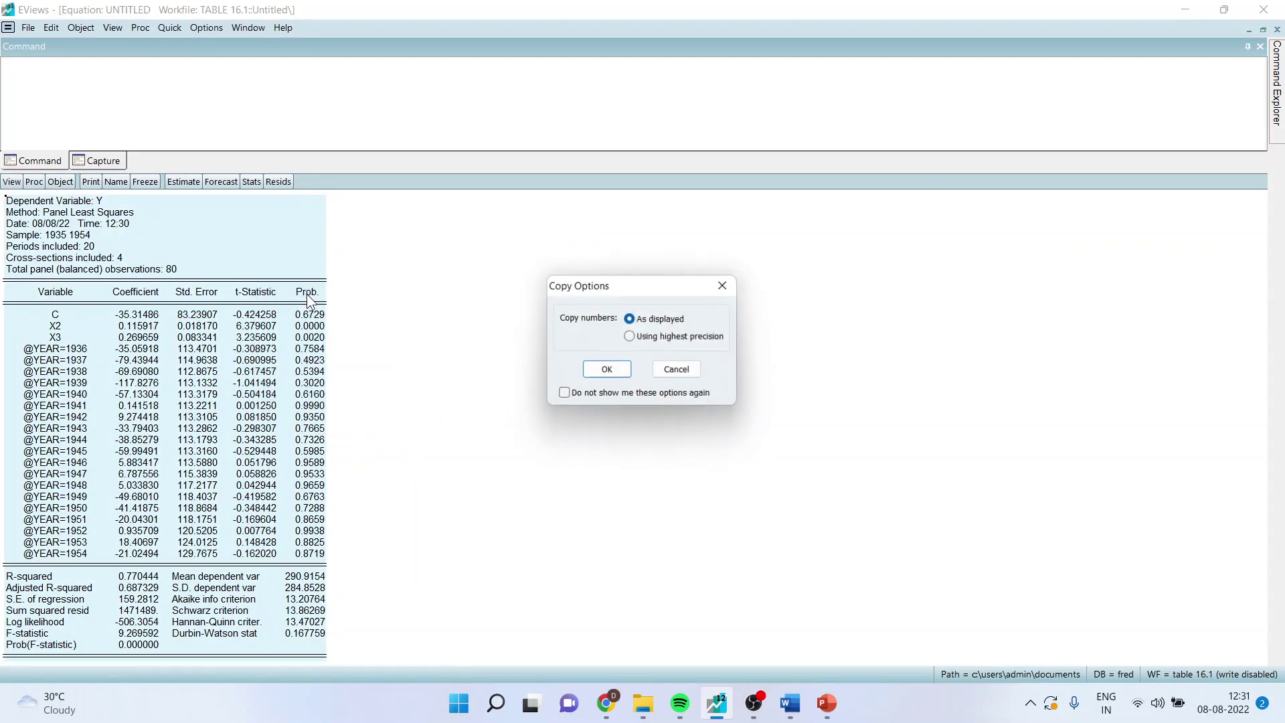
click(597, 370)
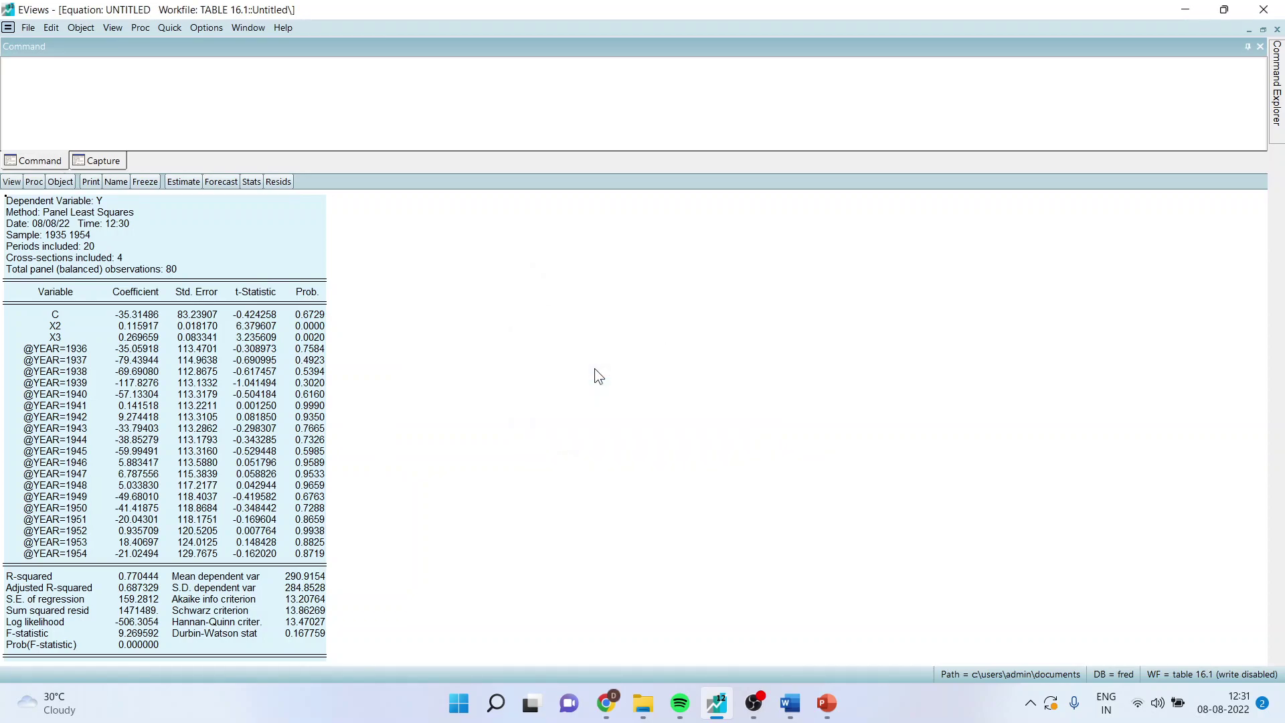
click(788, 703)
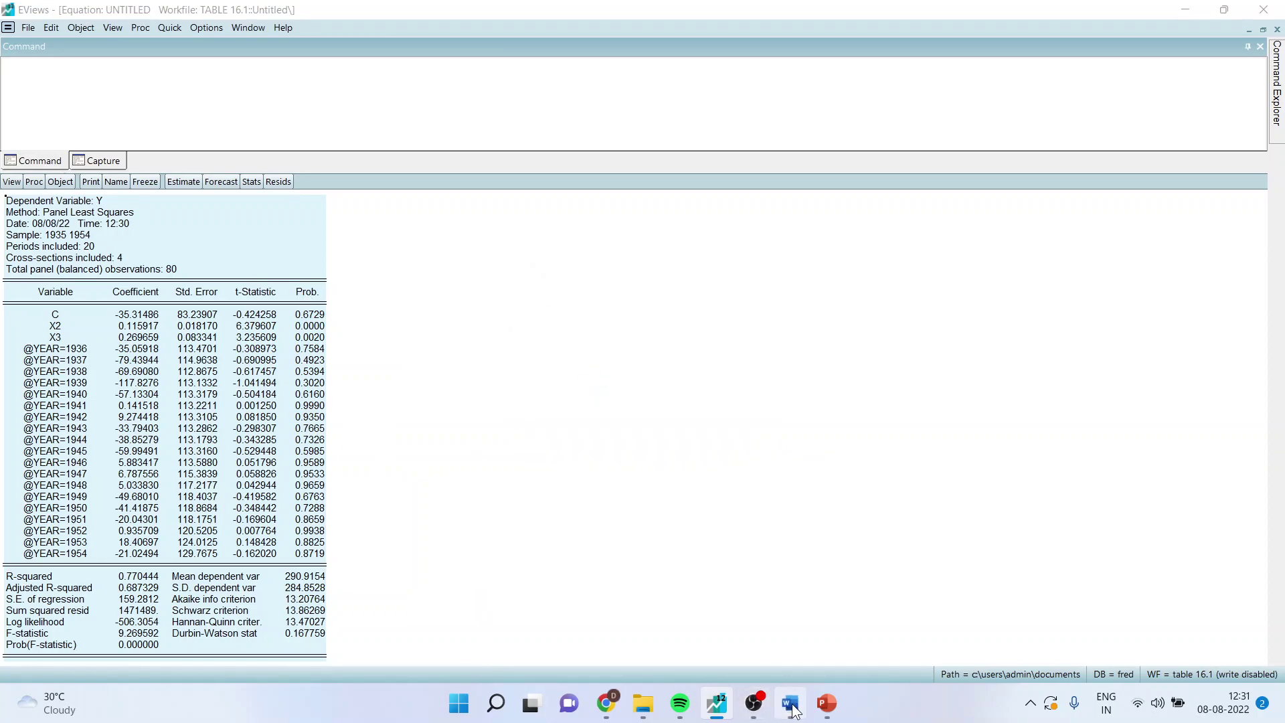
click(485, 362)
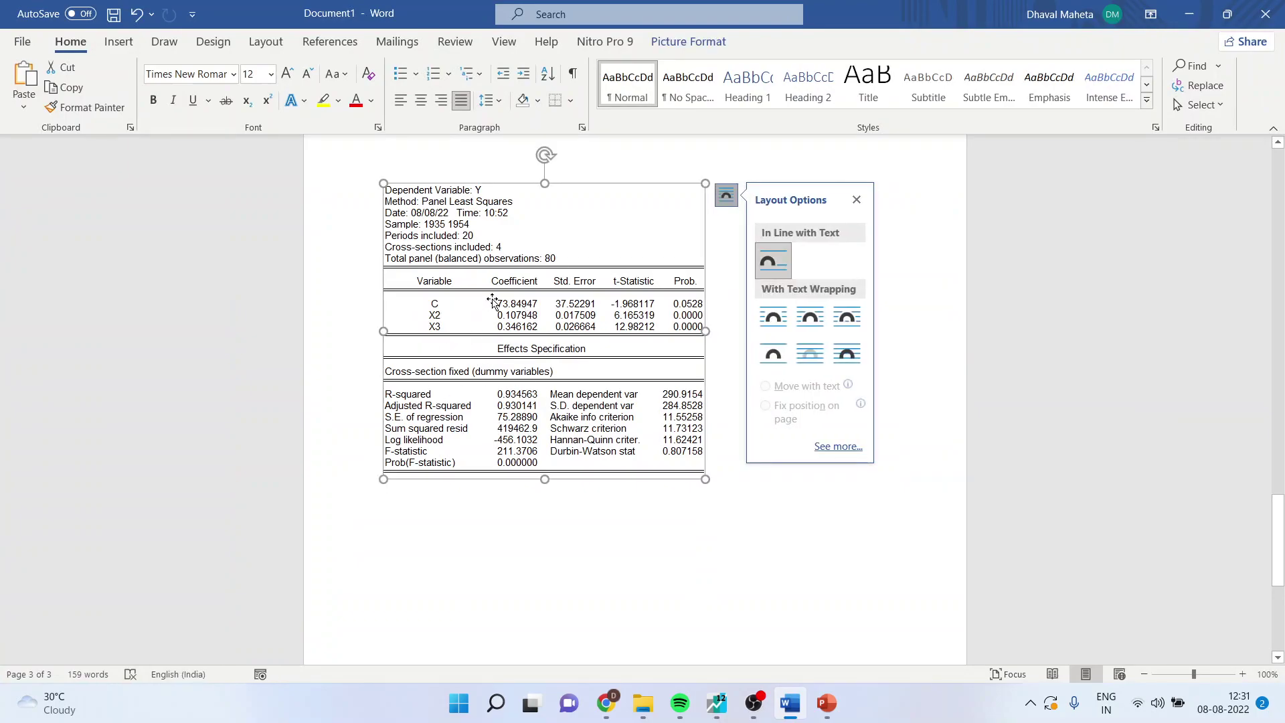
- Replace the old cross-section table with the year-effects output and choose a red ink pen
key(Delete)
key(ctrl+v)
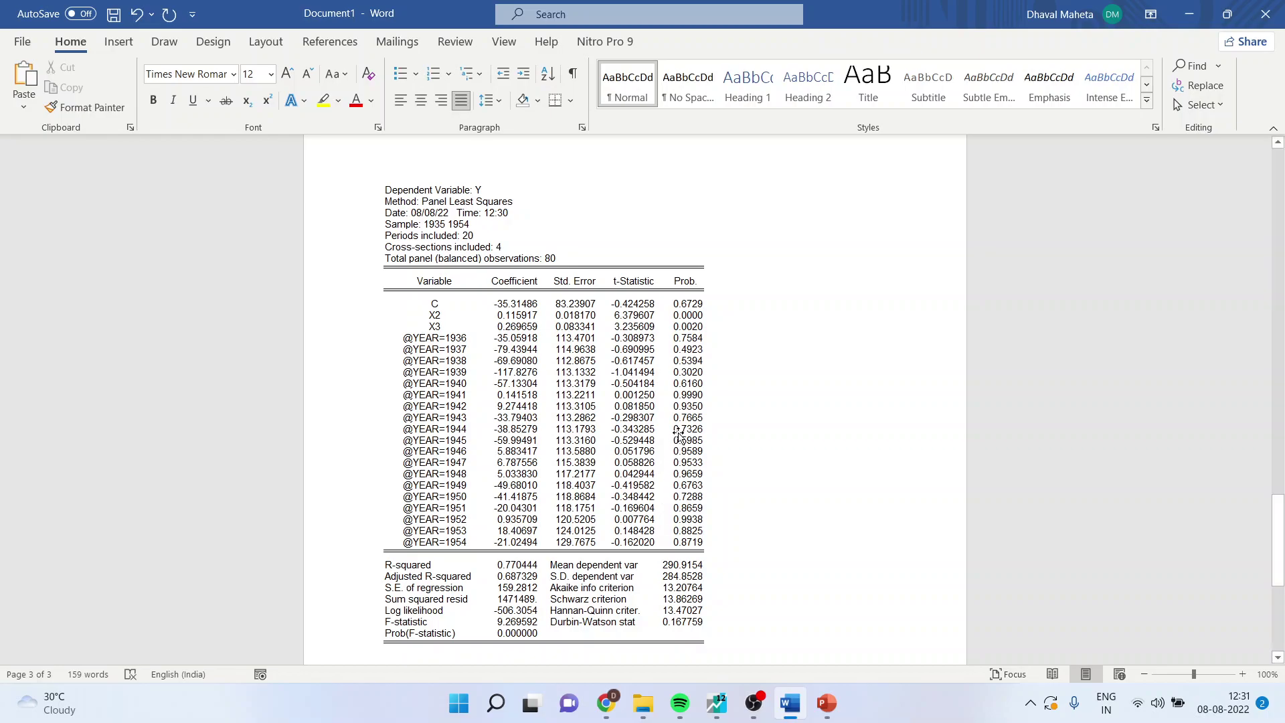
click(161, 42)
click(138, 98)
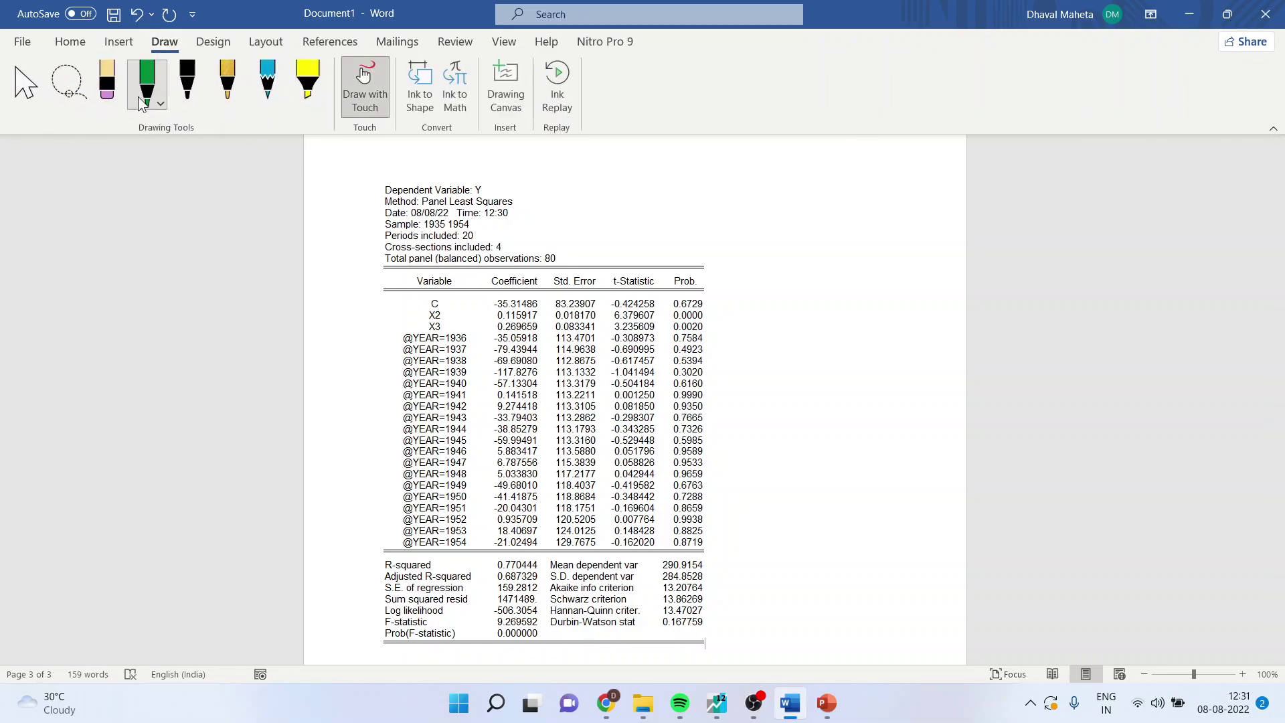
click(141, 94)
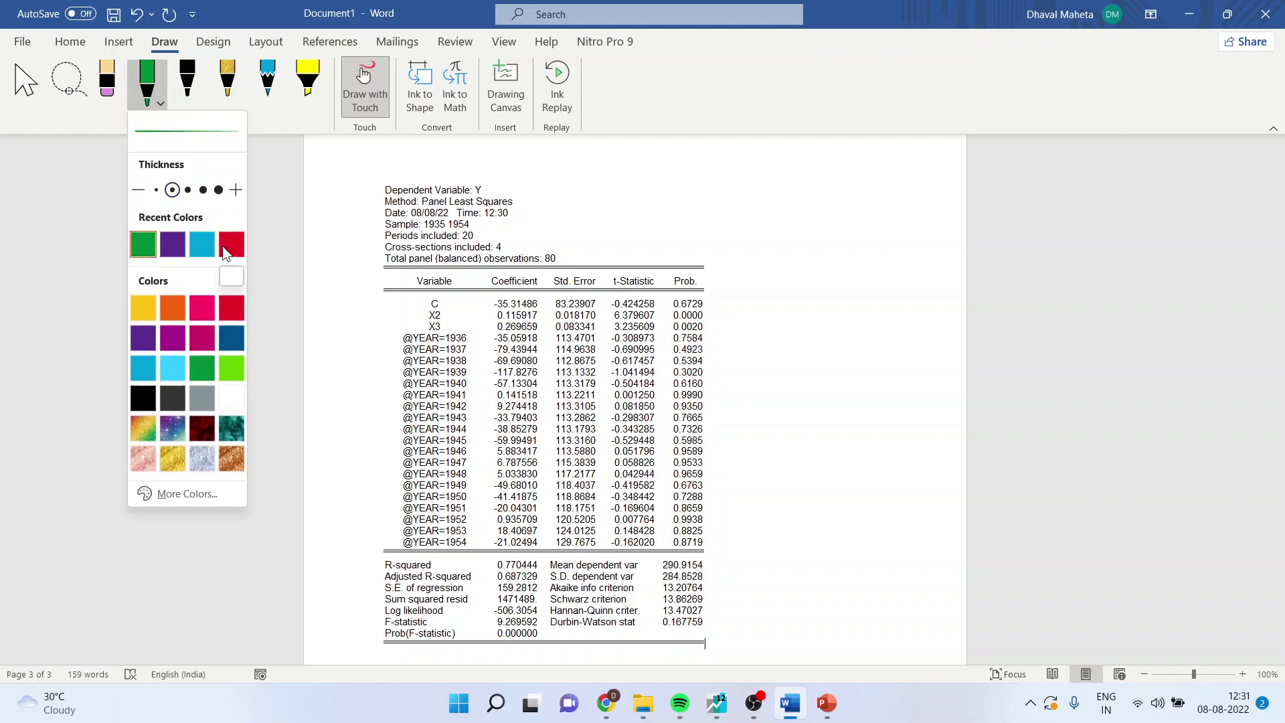
click(226, 243)
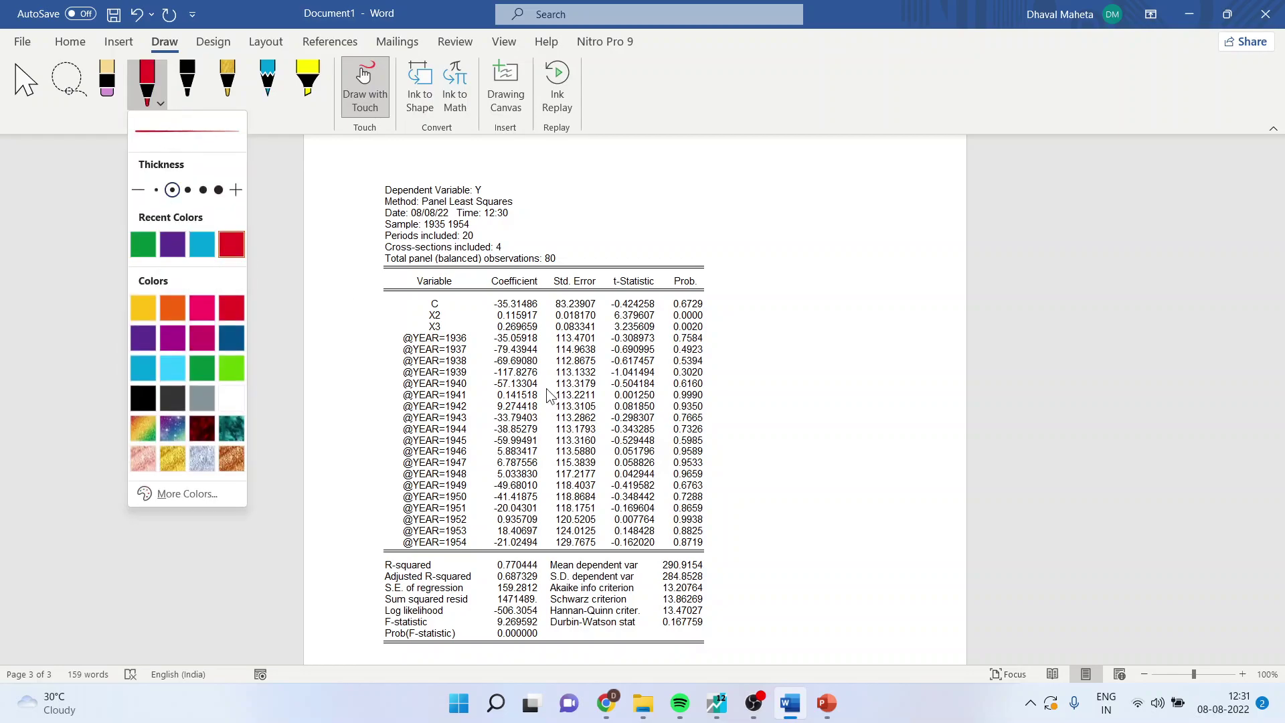
- Circle the year dummies' Prob. values and check the X2 coefficient in red ink
click(674, 338)
mouse_move(672, 333)
mouse_down()
mouse_move(706, 334)
mouse_move(712, 540)
mouse_move(711, 553)
mouse_move(684, 556)
mouse_move(664, 553)
mouse_move(672, 332)
mouse_up()
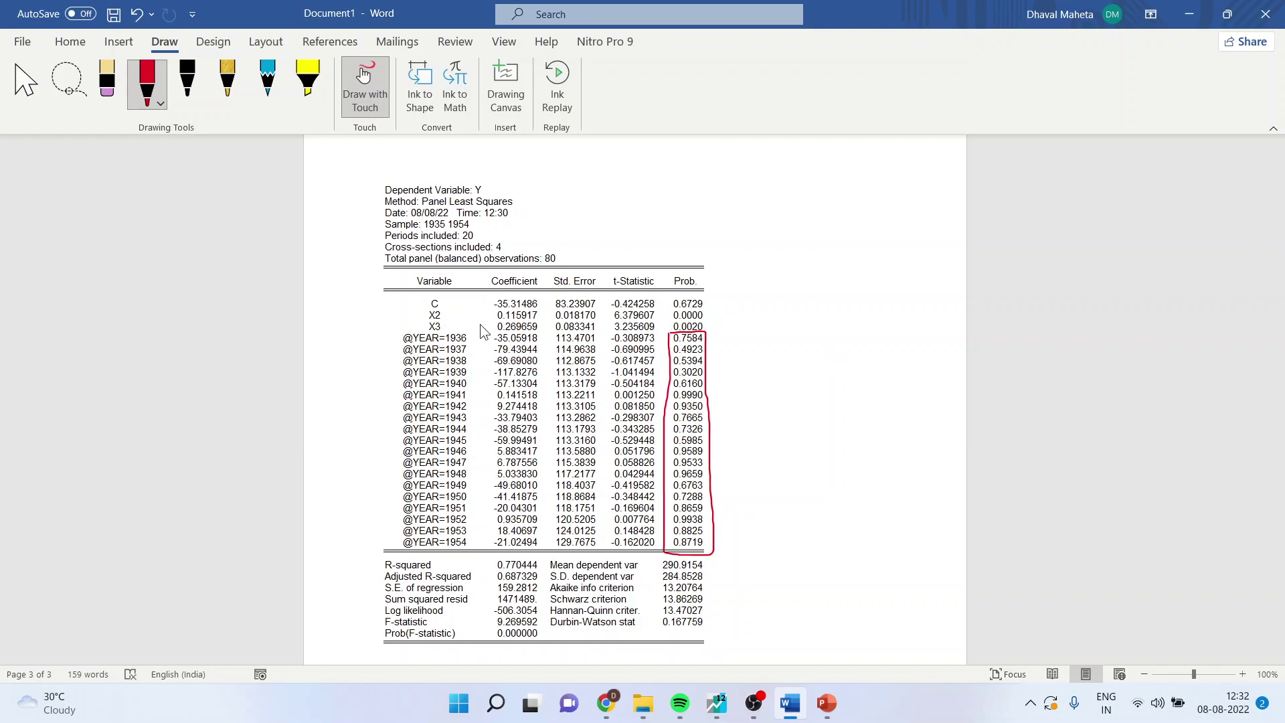
drag(476, 315, 512, 322)
click(716, 703)
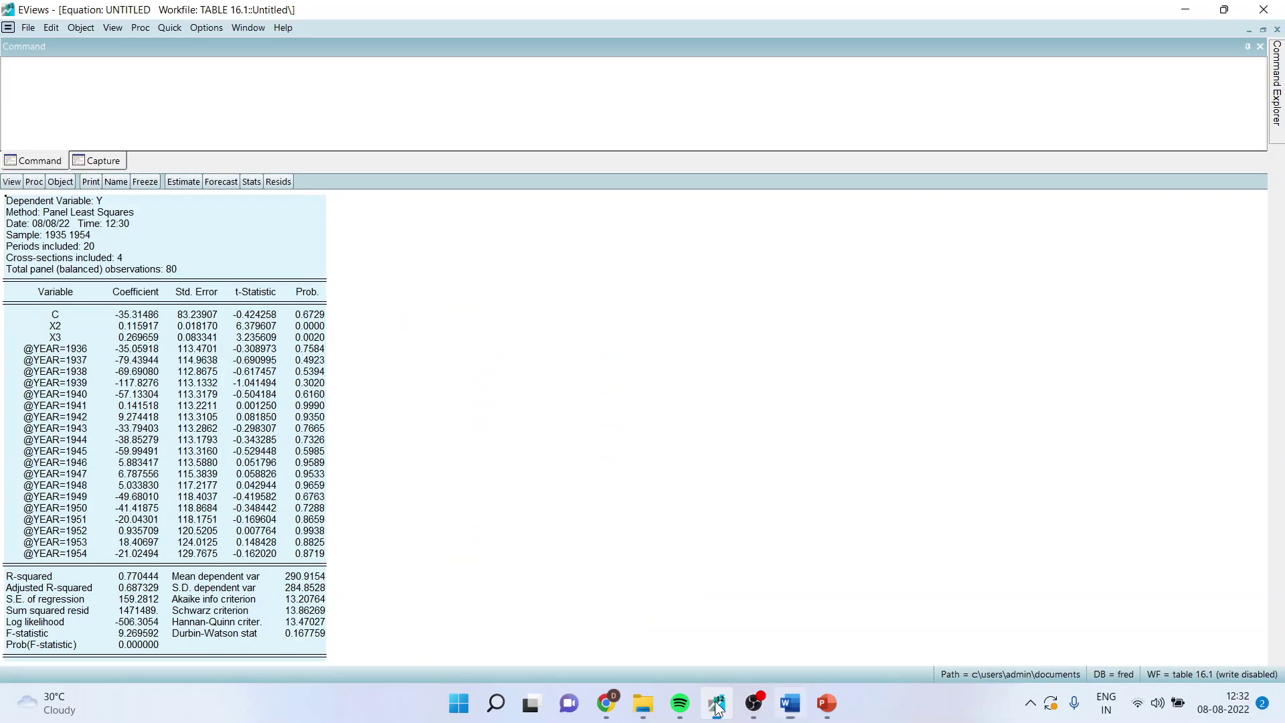
- Restore the equation window and delete the earlier untitled equation
click(1262, 30)
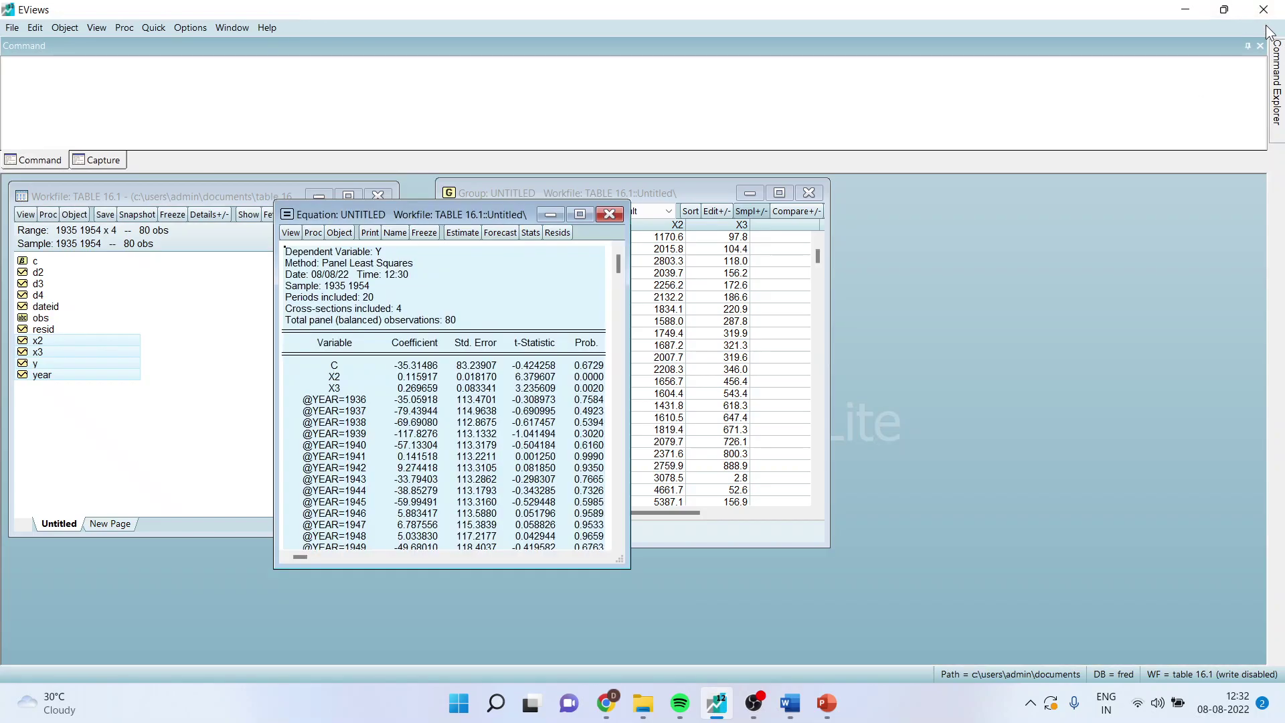
drag(512, 216, 1054, 201)
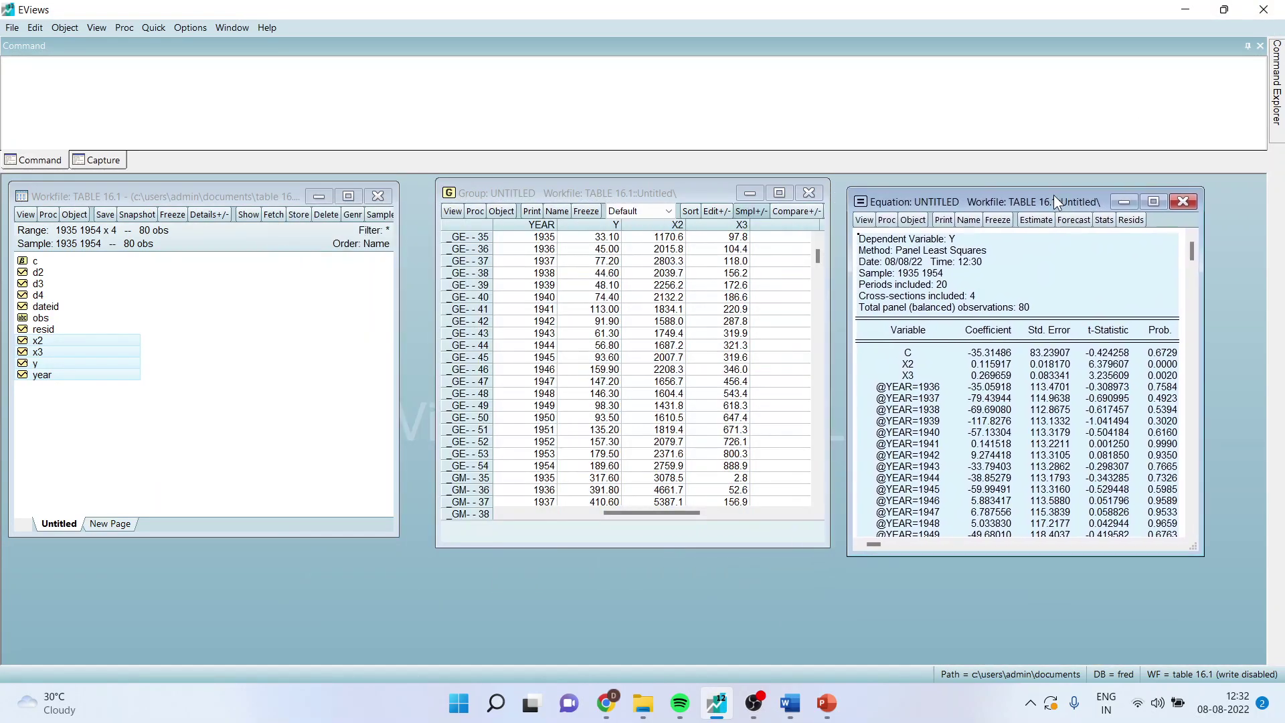
click(1182, 201)
click(606, 379)
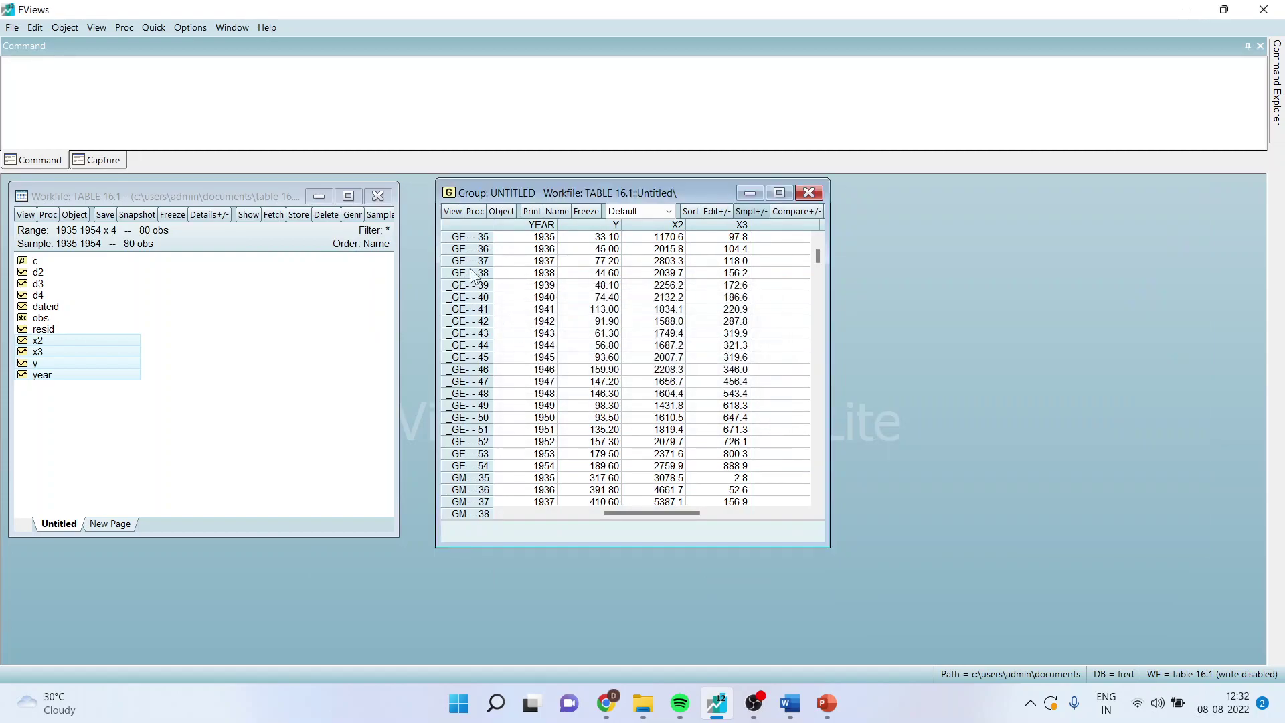
- Estimate y c x2 x3 by panel least squares with period effects set to Fixed
click(154, 28)
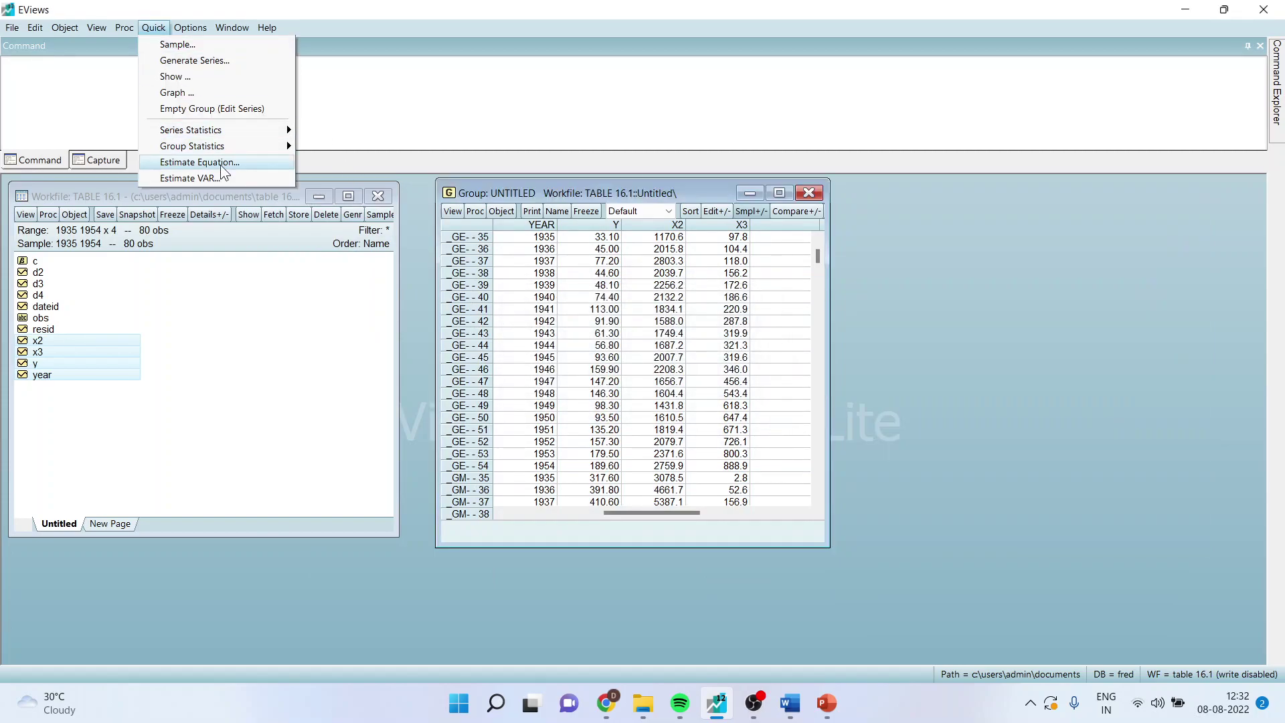
click(225, 162)
text(y)
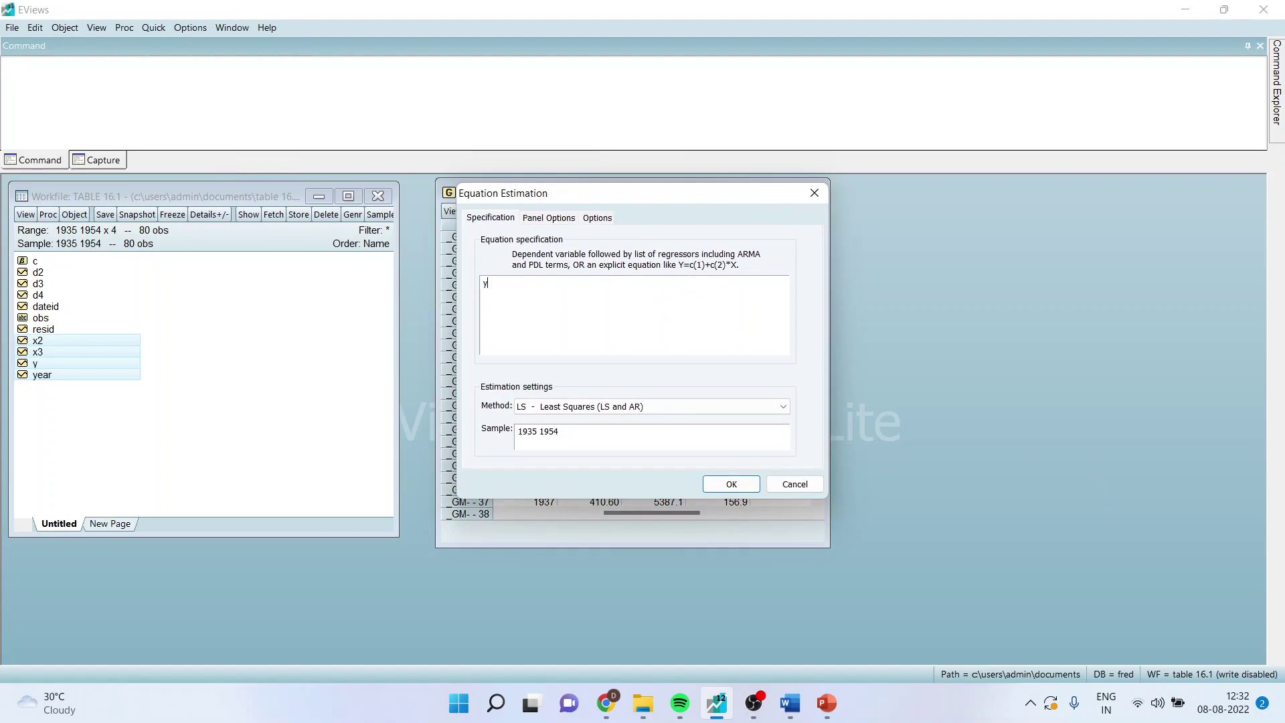
text( c x2 x3)
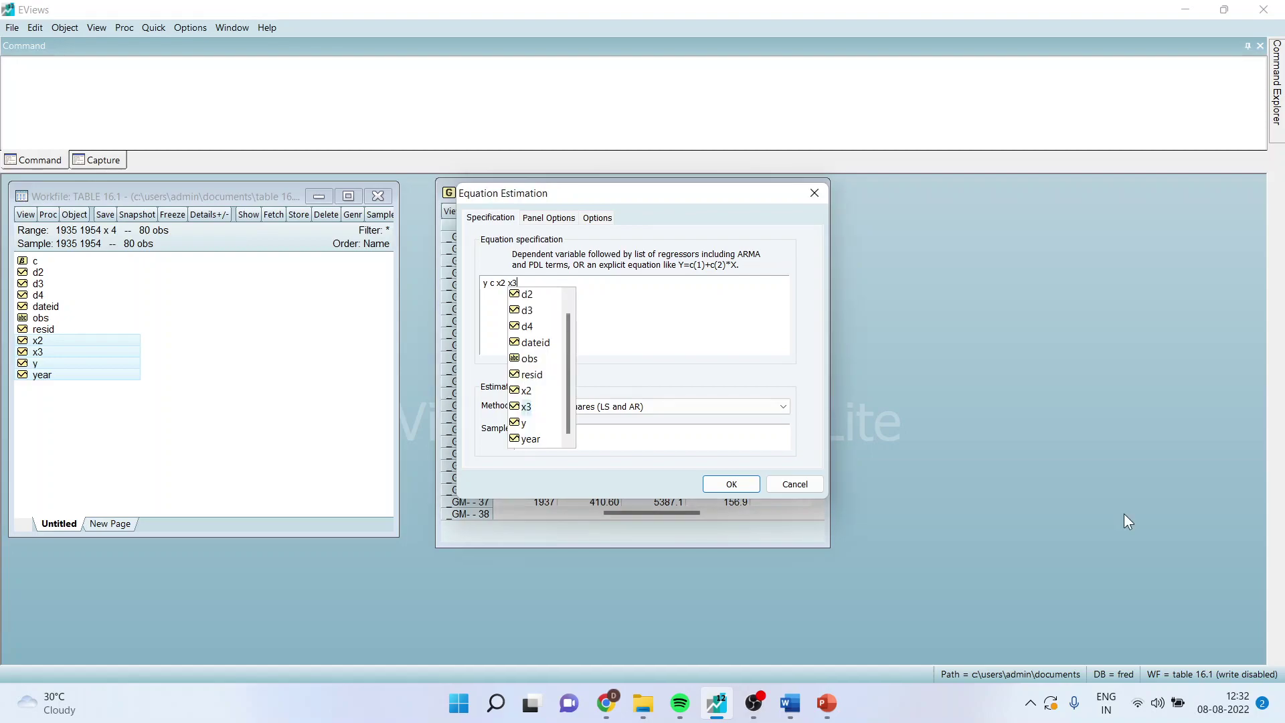
click(549, 218)
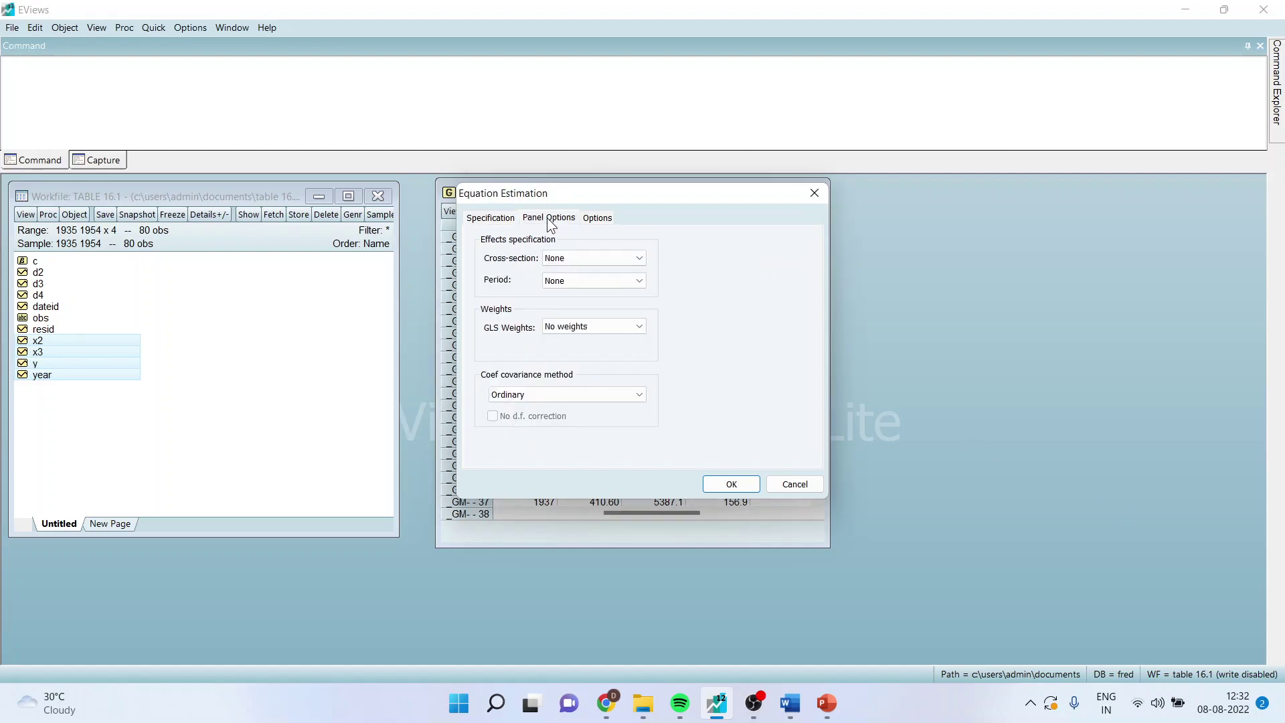
click(639, 280)
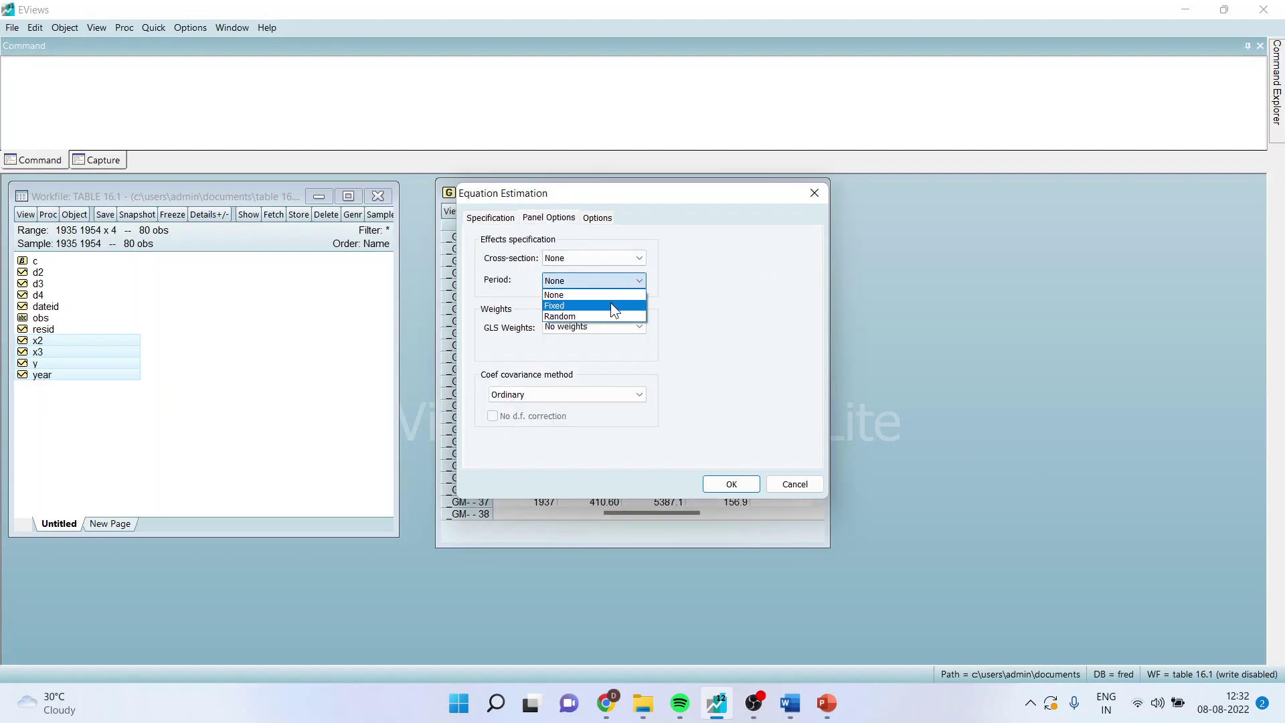
click(609, 305)
click(482, 221)
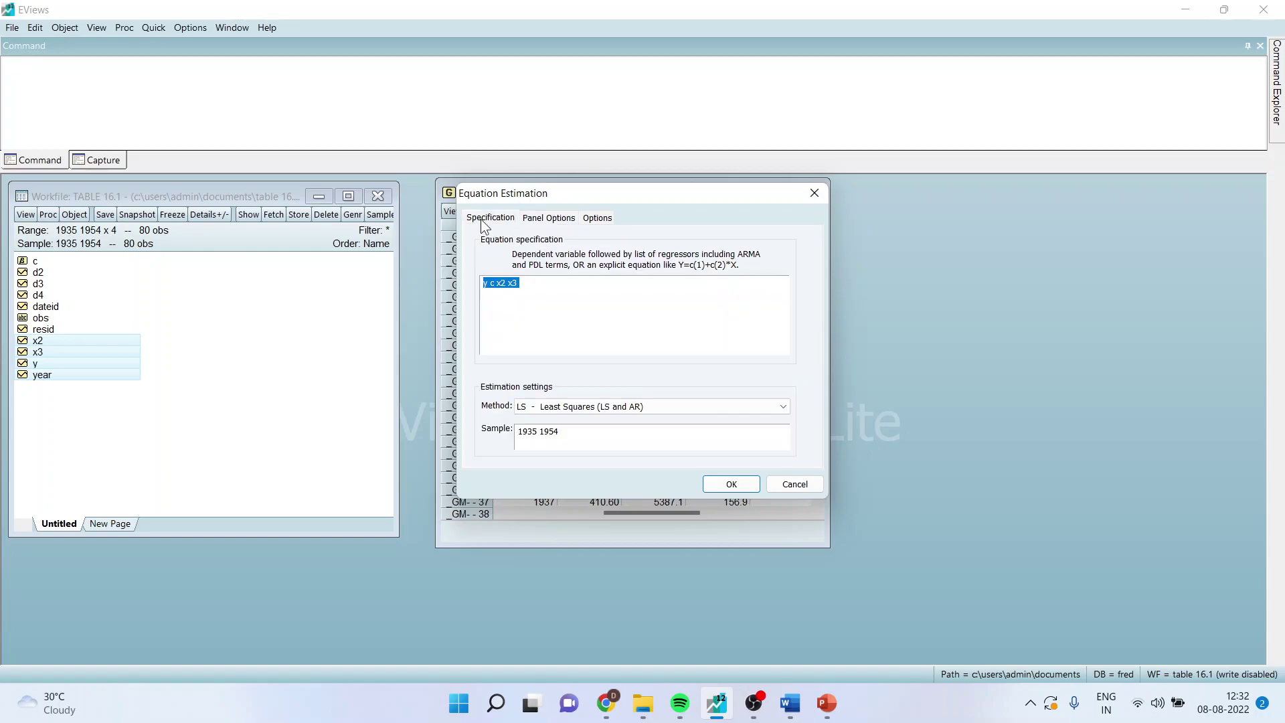
click(731, 484)
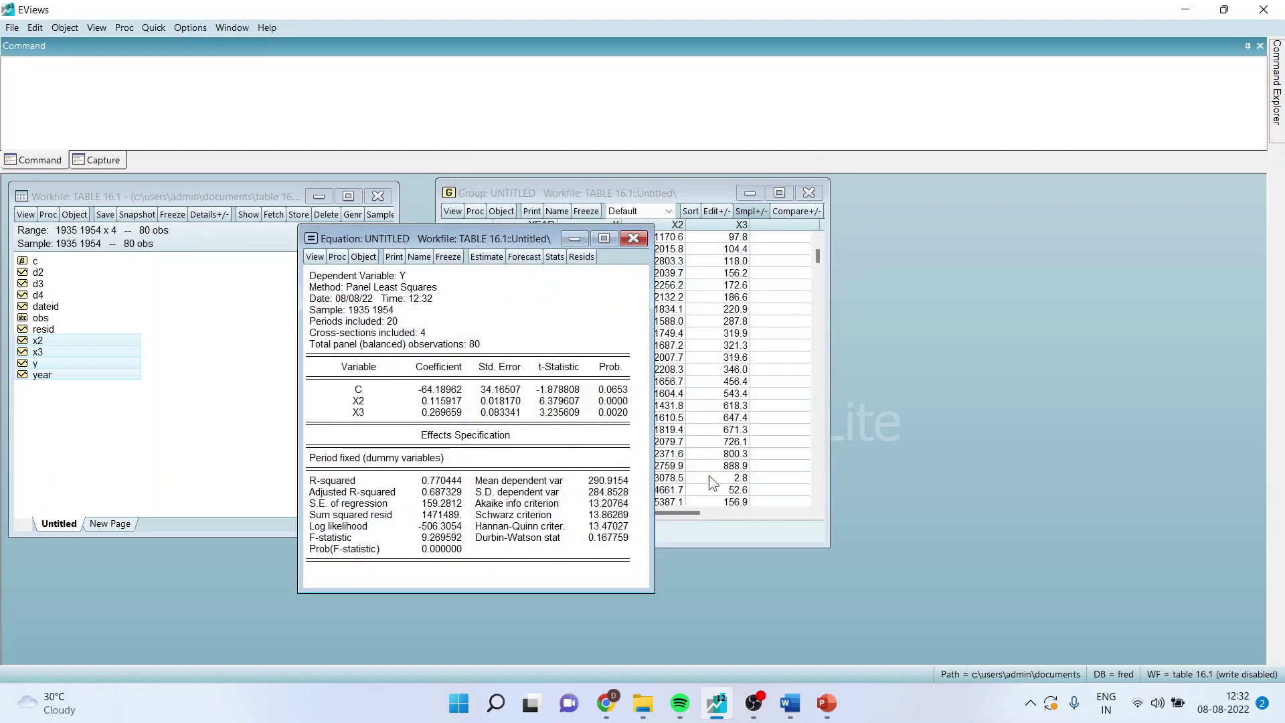
- Copy the full period fixed-effects regression output as displayed
click(603, 239)
key(ctrl+a)
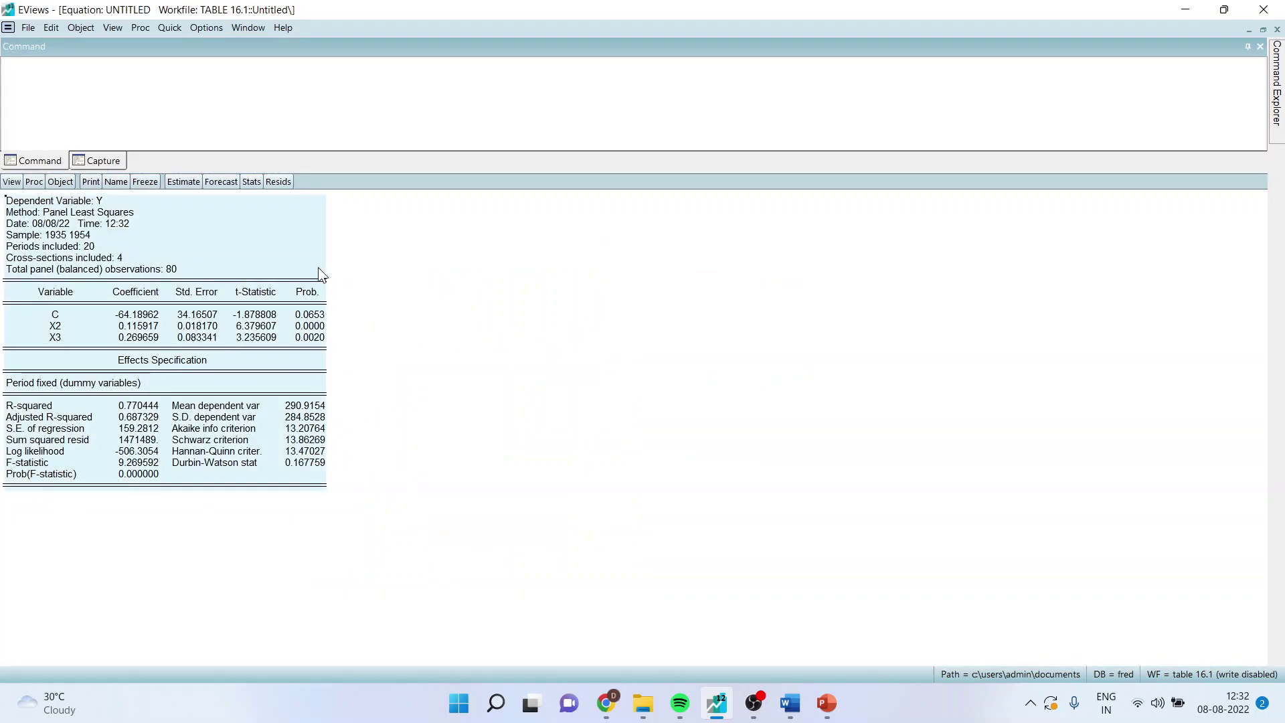
right_click(289, 261)
click(319, 271)
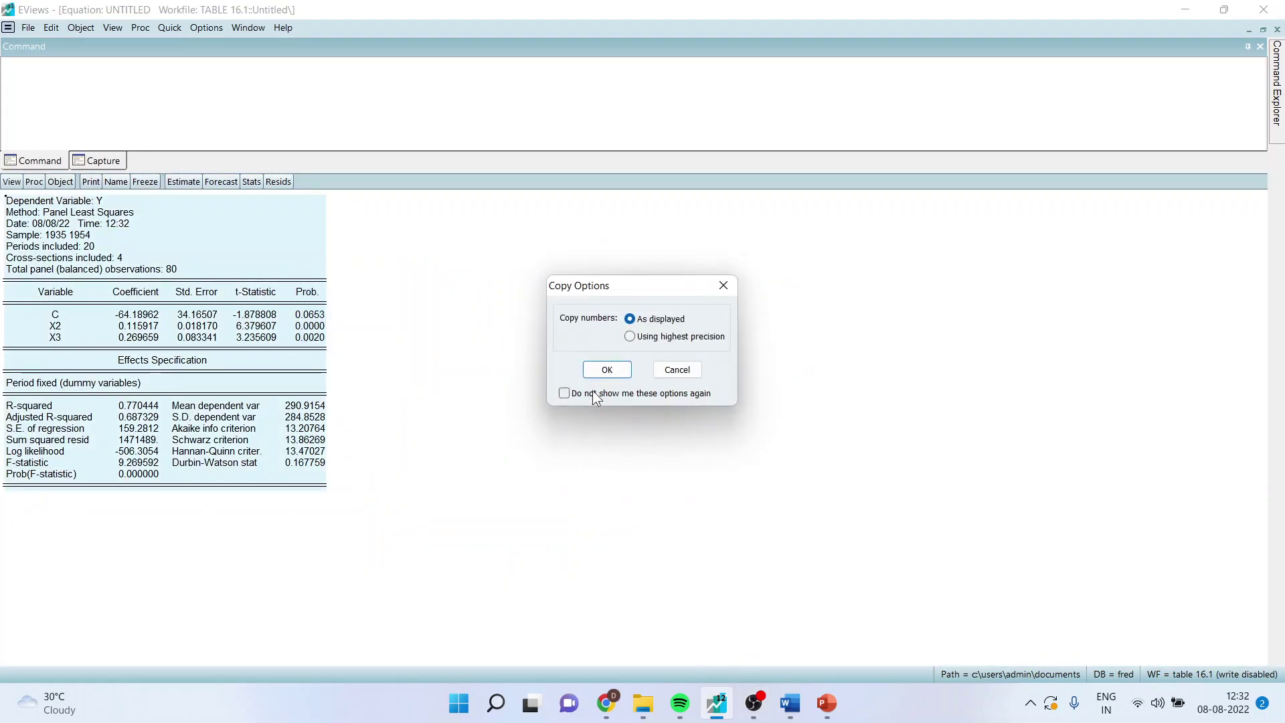
click(604, 367)
- Paste the output into Word below the earlier table, then switch to PowerPoint
click(790, 704)
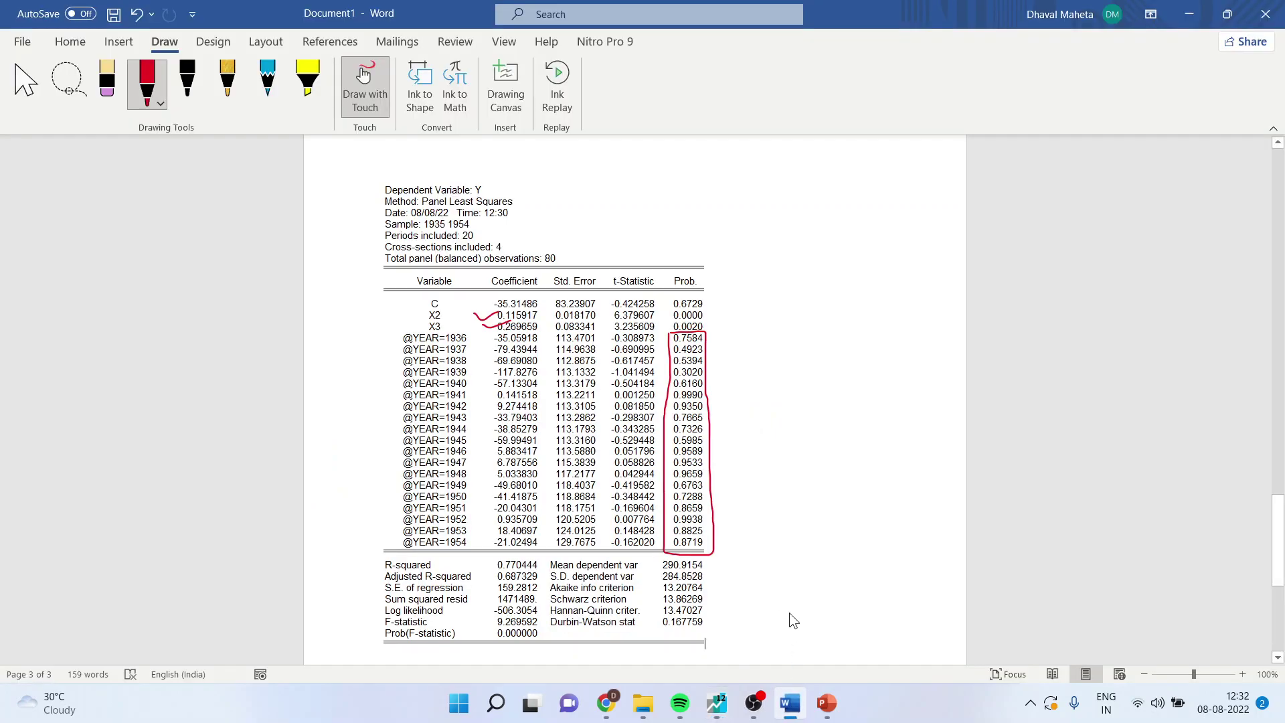
click(804, 645)
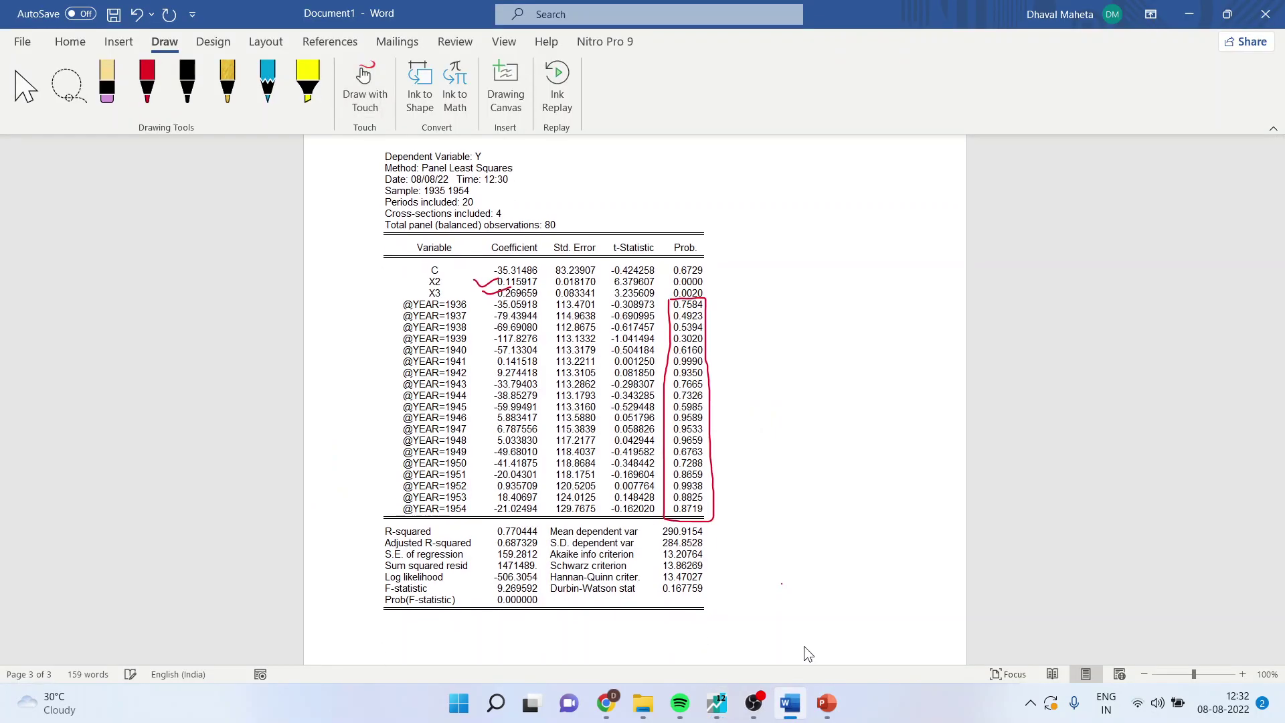
key(ctrl+v)
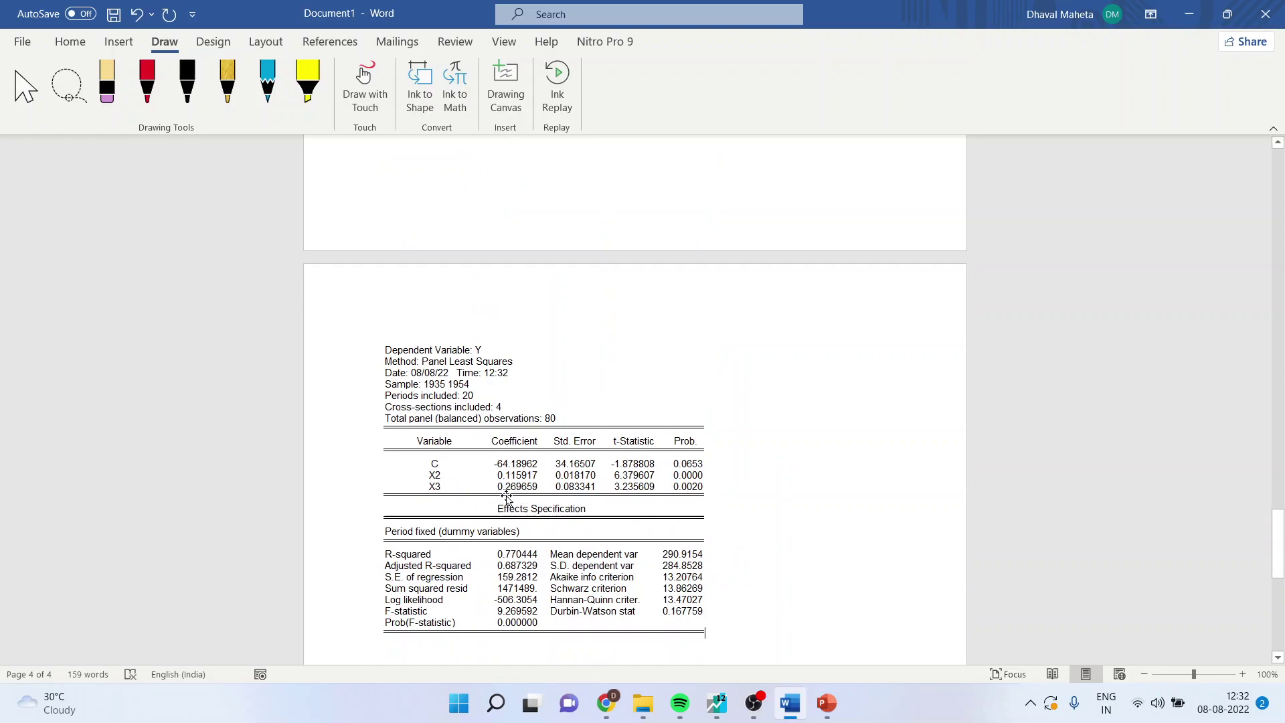
scroll(798, 492, up, 3)
scroll(787, 482, up, 20)
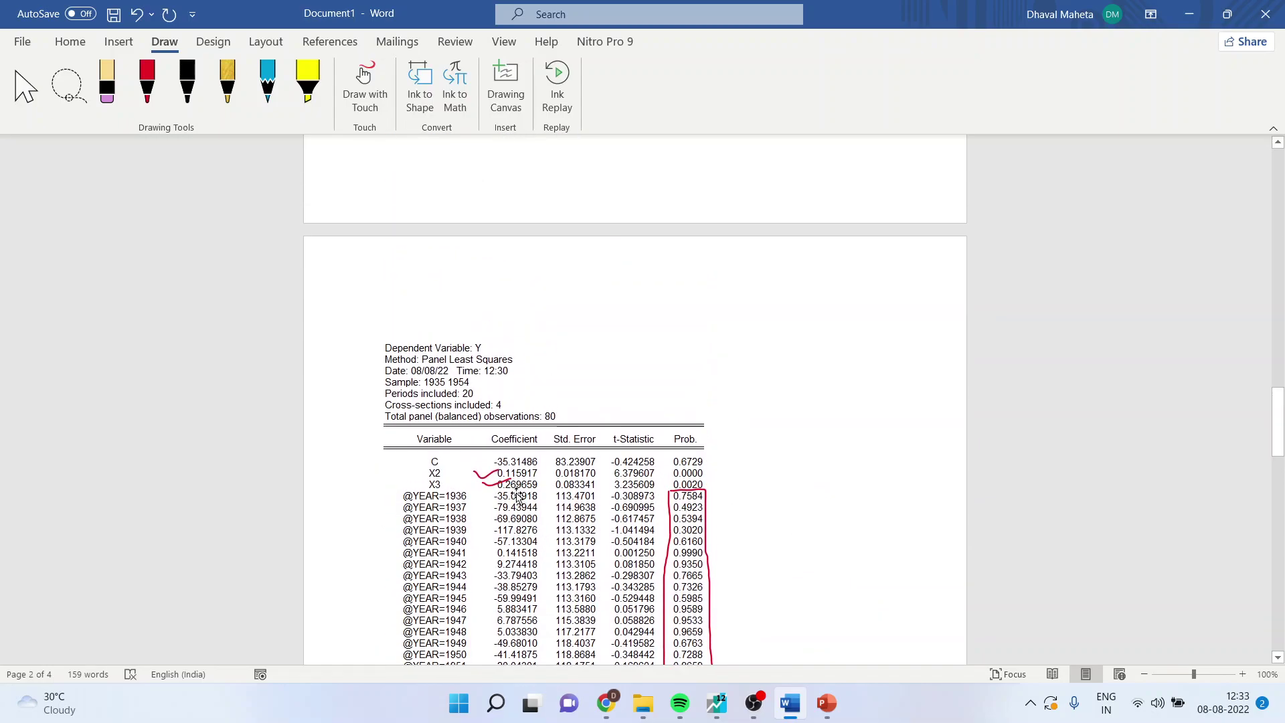
scroll(538, 494, down, 3)
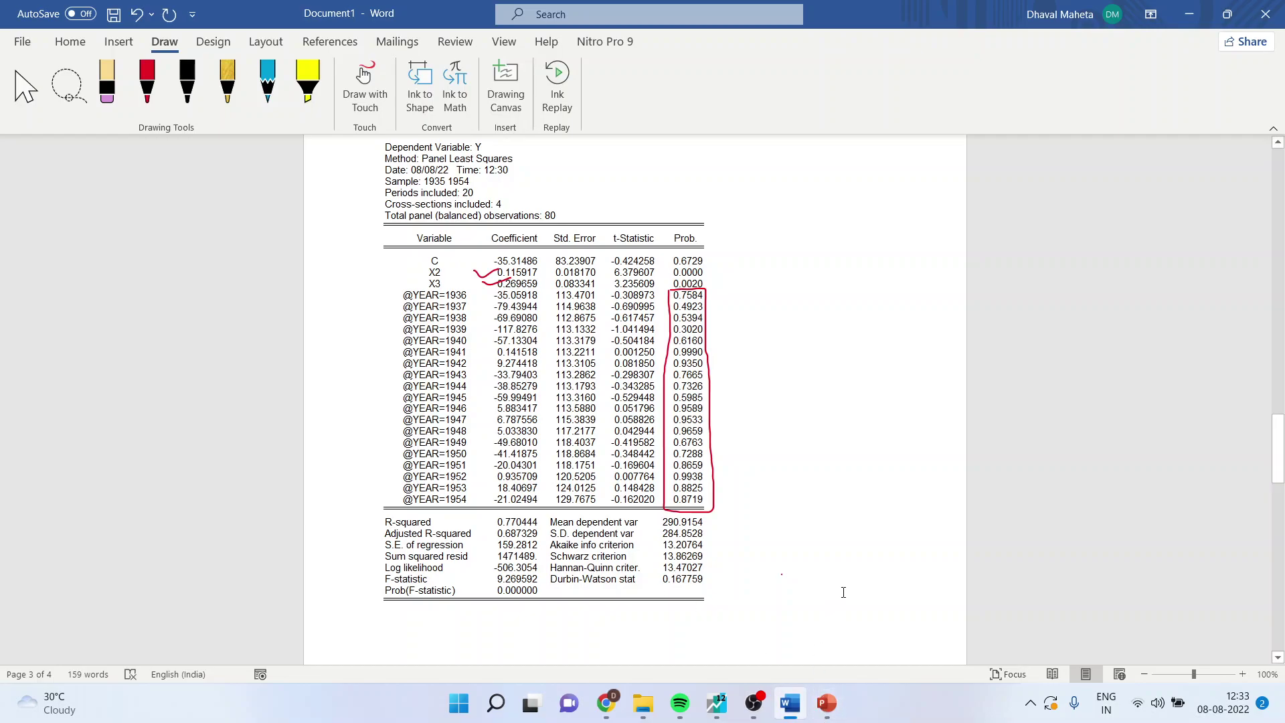
key(alt+Tab)
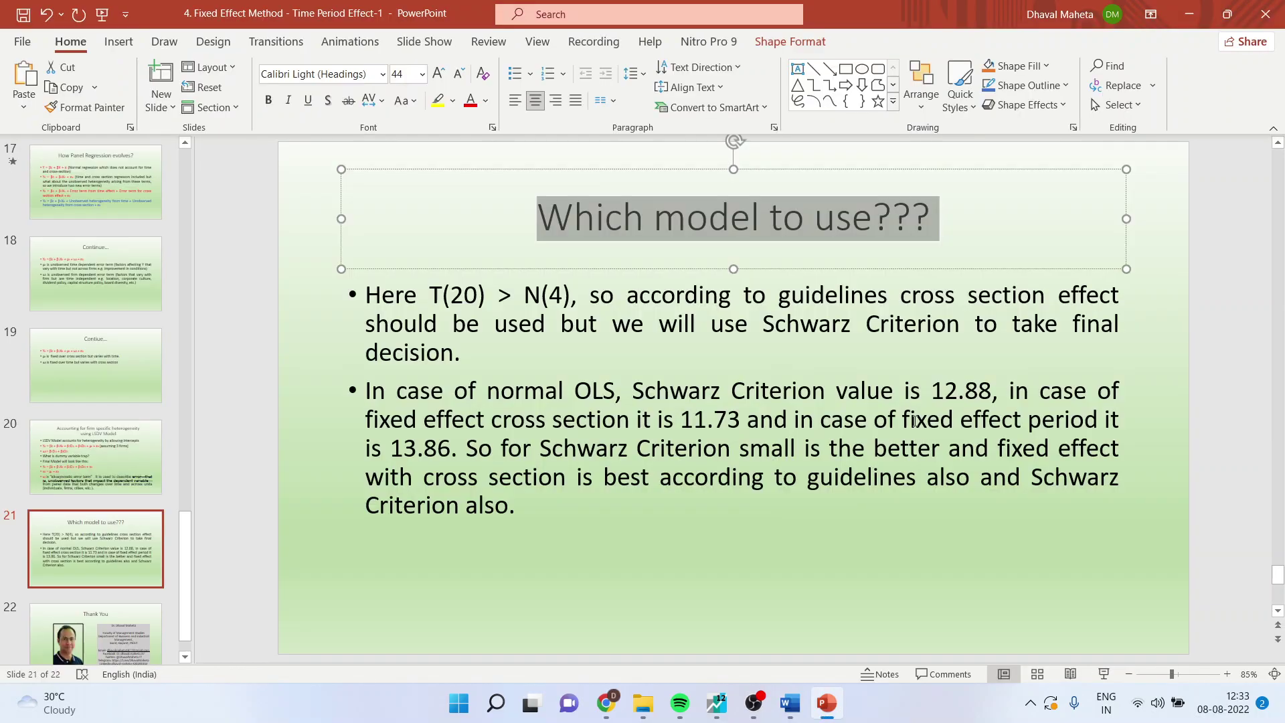
- Present slide 21 'Which model to use???' as a slide show, then go back to EViews
click(1103, 673)
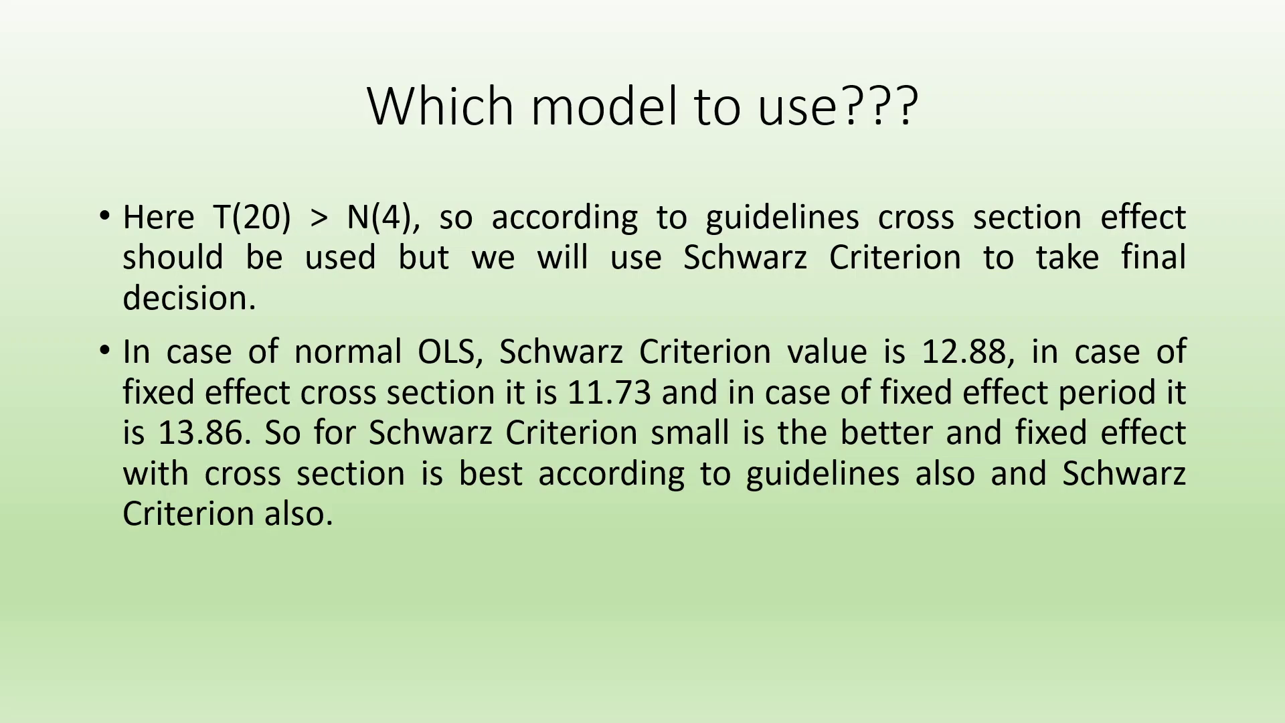
key(Escape)
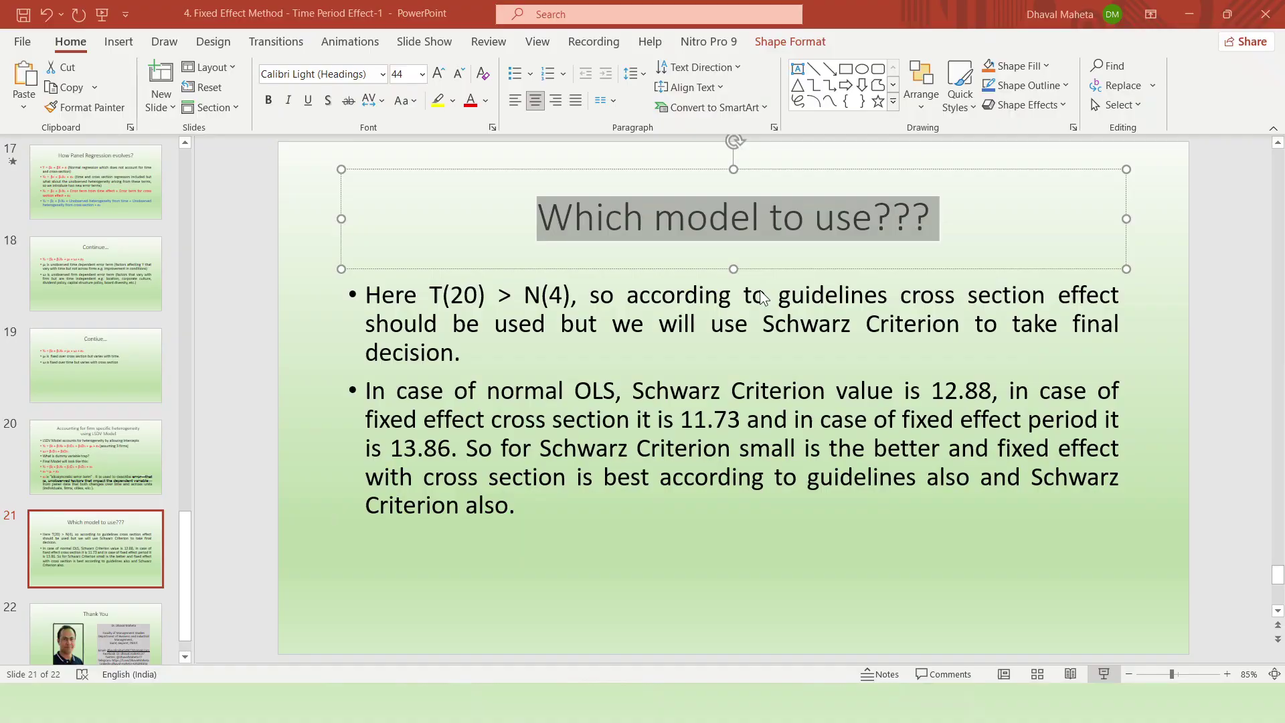
click(726, 708)
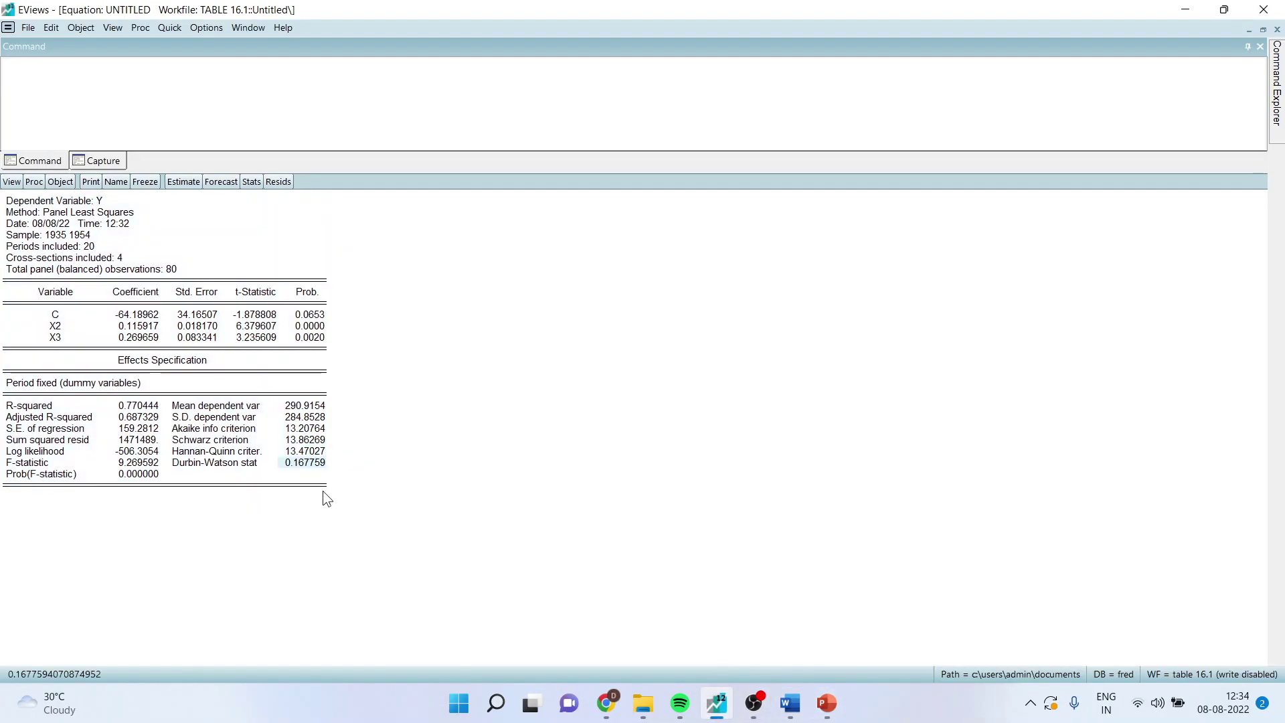
- Select the Schwarz criterion 13.86269, then present slide 21 full screen again
click(304, 443)
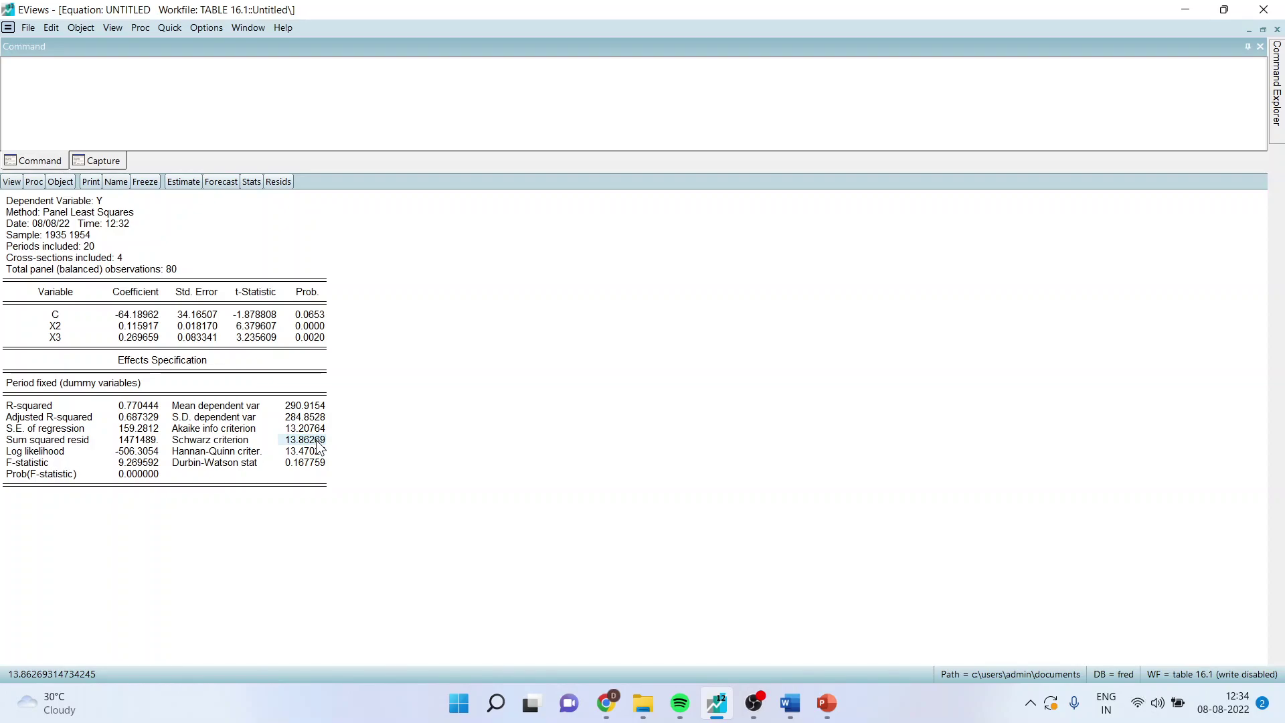
click(731, 703)
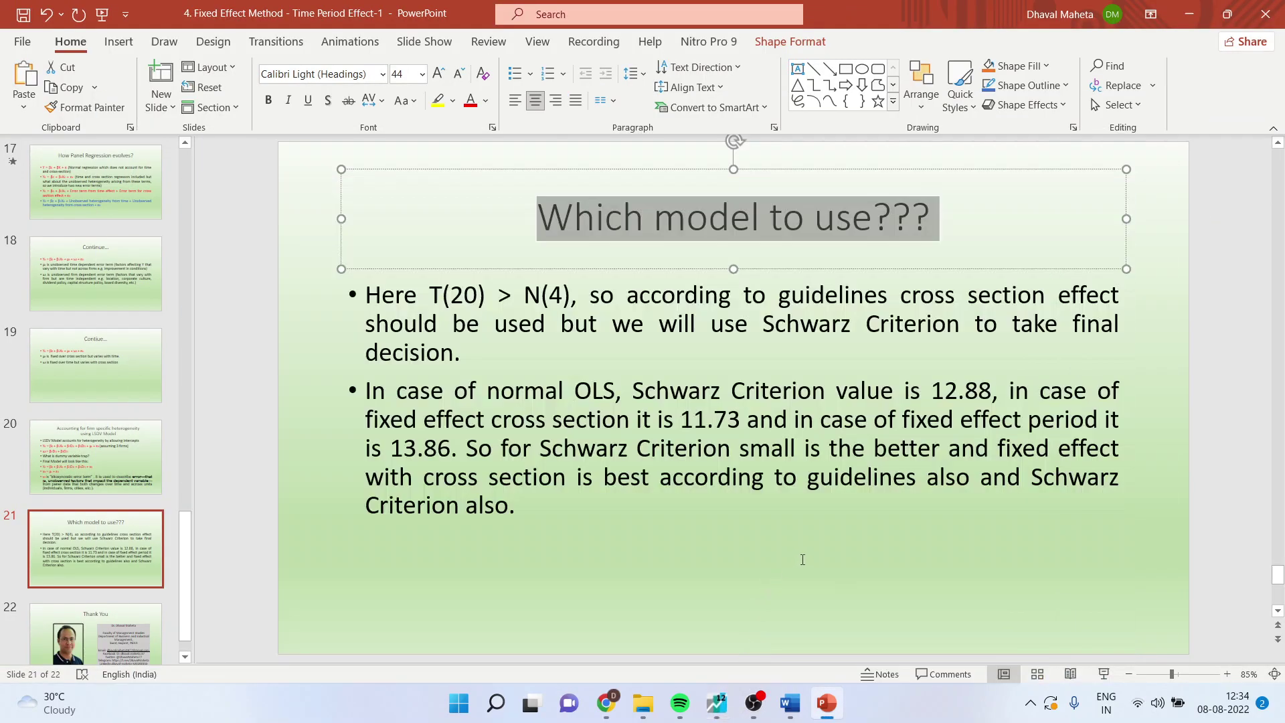
click(1103, 674)
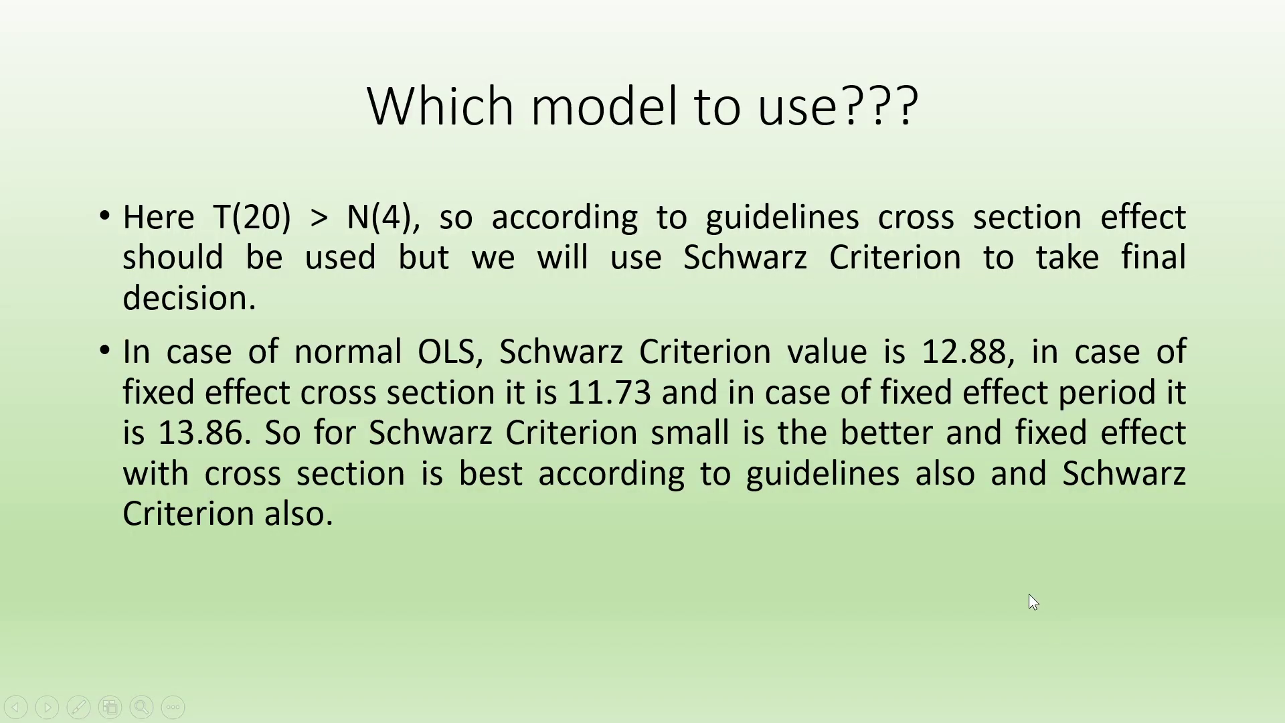